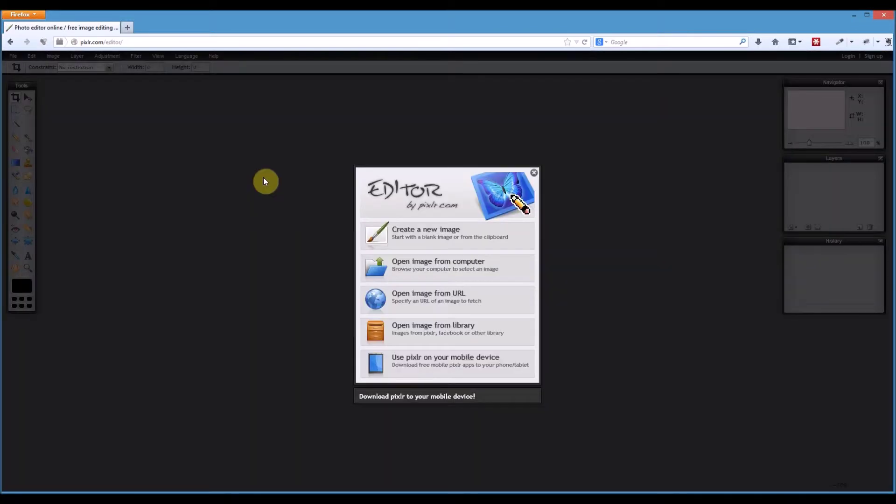
Create a blank Untitled 1080 × 1200 px canvas and enlarge its window to show it fully
{"action": "left_click", "coordinate": [427, 231]}
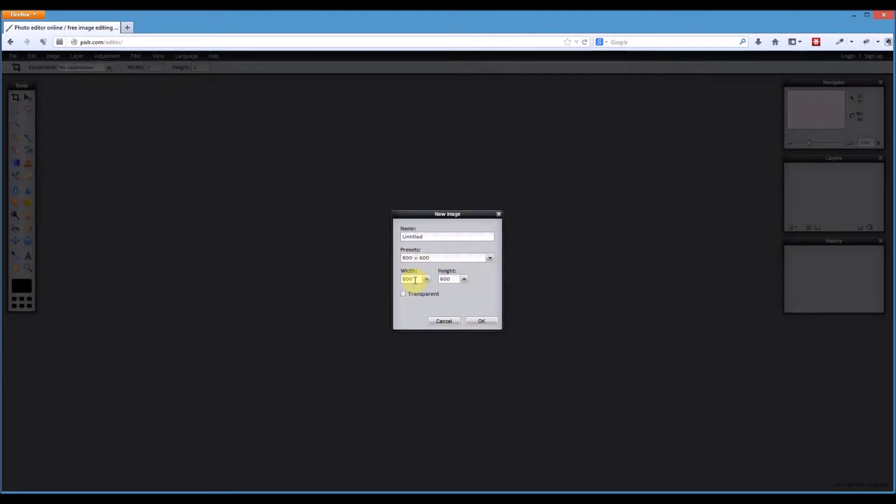
{"action": "left_click_drag", "start_coordinate": [415, 280], "coordinate": [365, 280]}
{"action": "type", "text": "1080"}
{"action": "left_click_drag", "start_coordinate": [451, 276], "coordinate": [430, 300]}
{"action": "left_click", "coordinate": [485, 320]}
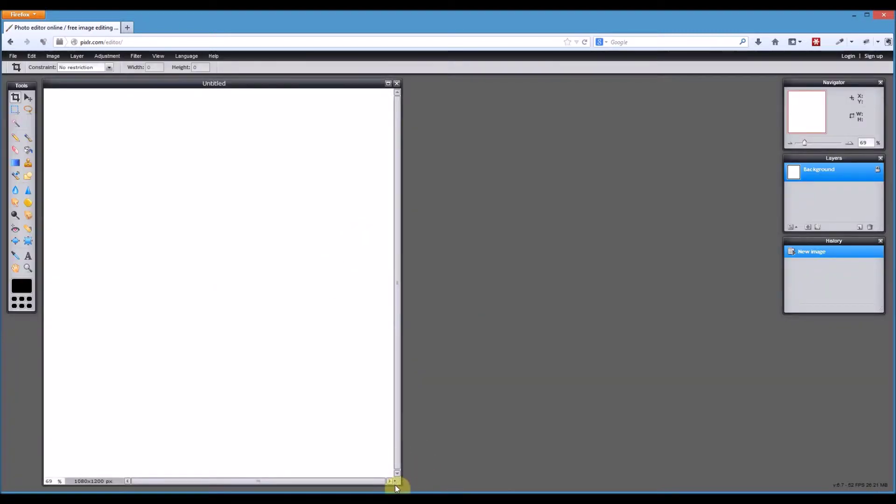
{"action": "left_click_drag", "start_coordinate": [396, 488], "coordinate": [402, 486]}
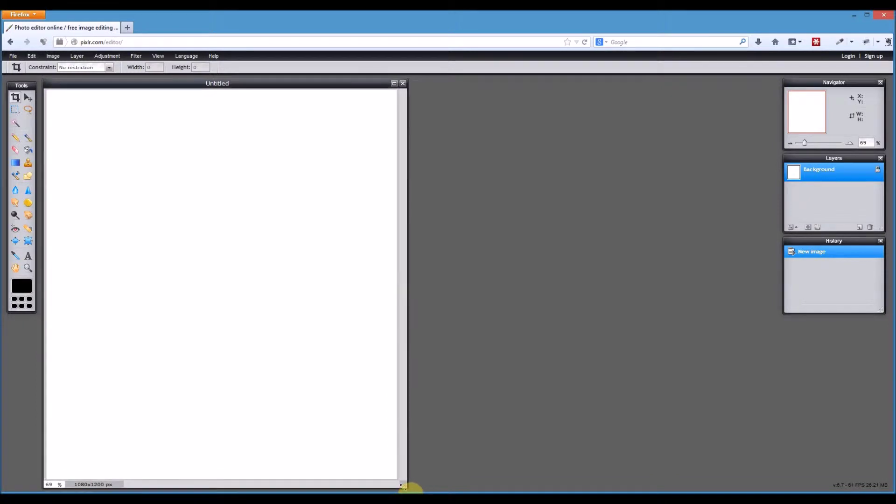
Select the Drawing tool and add a new layer named header
{"action": "left_click", "coordinate": [27, 177]}
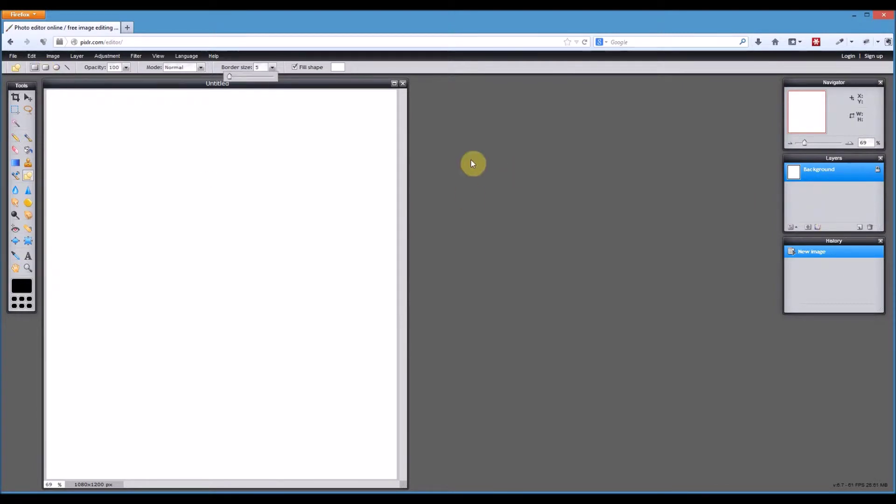
{"action": "left_click", "coordinate": [859, 226]}
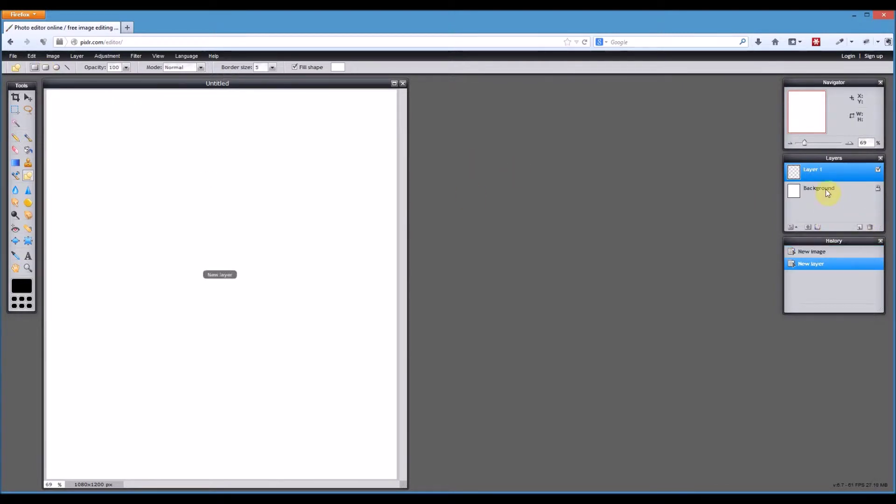
{"action": "double_click", "coordinate": [815, 173]}
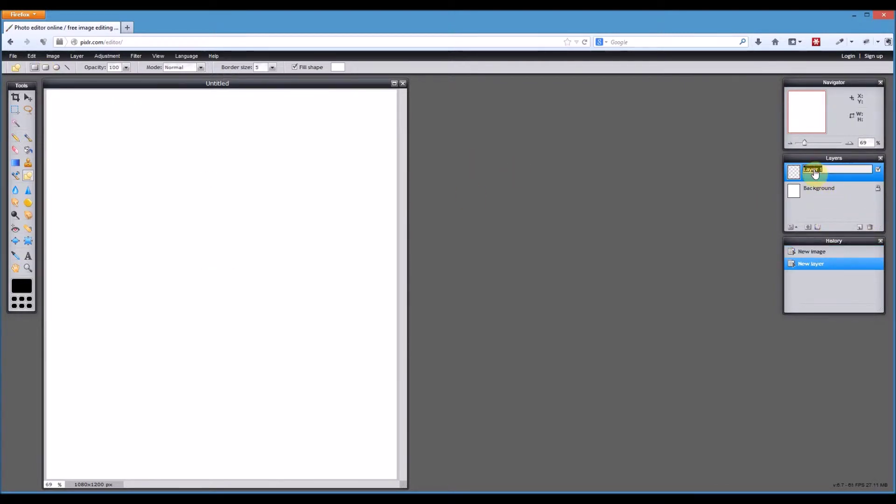
{"action": "type", "text": "hear"}
{"action": "type", "text": "er"}
{"action": "key", "text": "Return"}
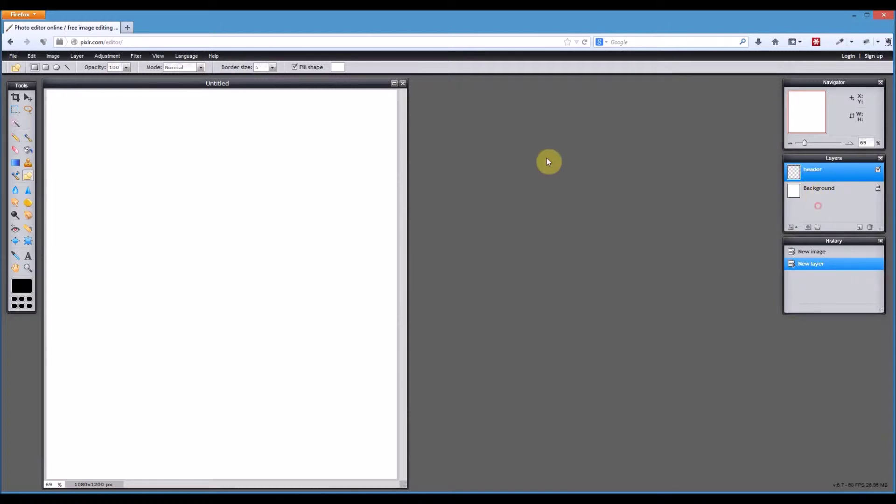
Draw a white rounded rectangle, radius 10 with a 5 px border, across the canvas top
{"action": "left_click", "coordinate": [46, 68]}
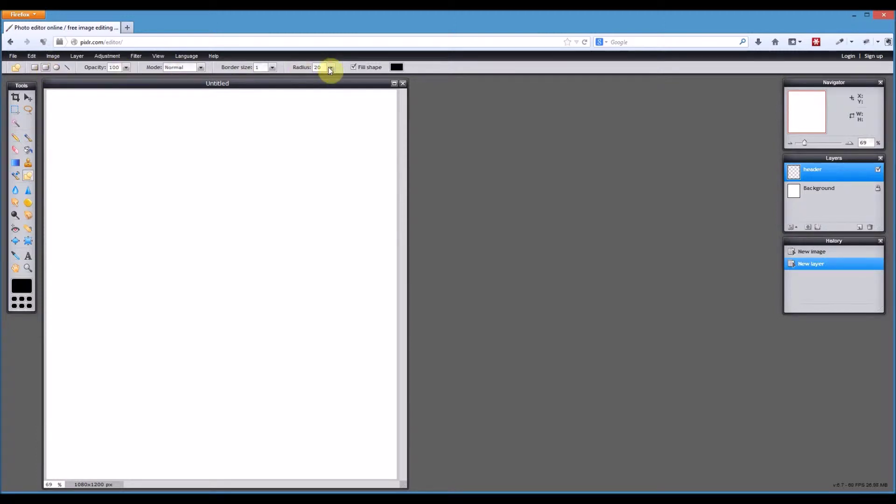
{"action": "left_click", "coordinate": [329, 67]}
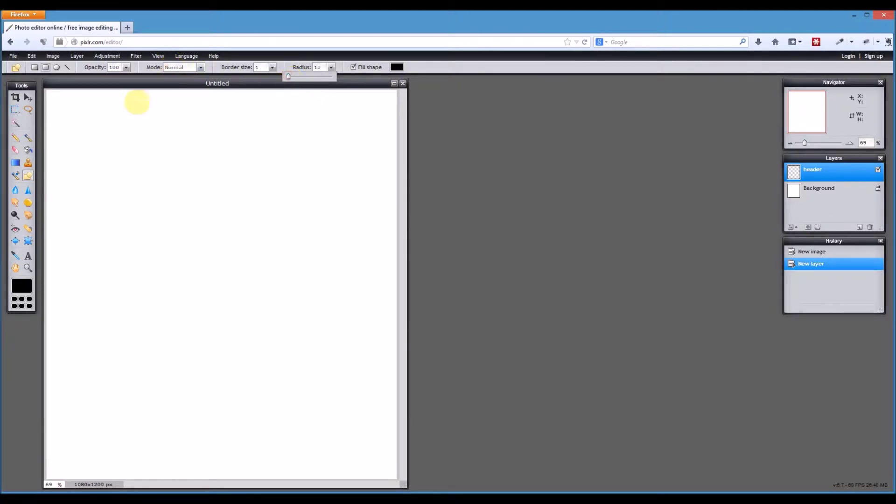
{"action": "left_click", "coordinate": [301, 103]}
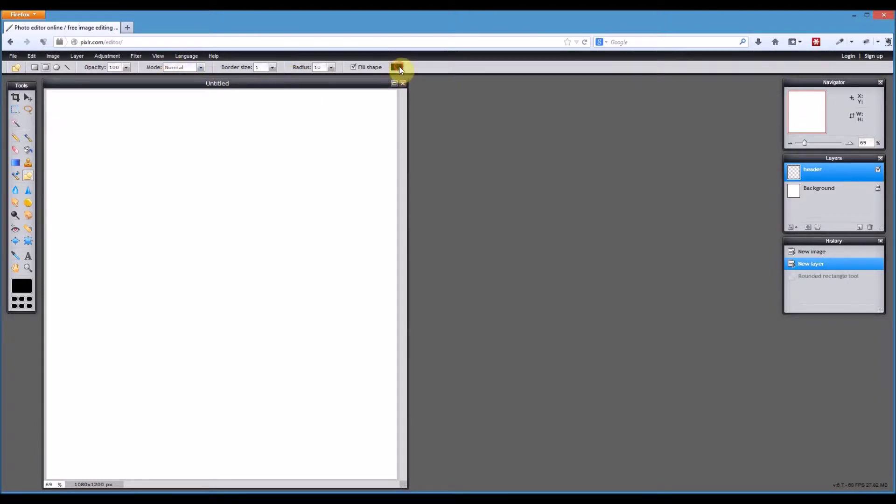
{"action": "left_click", "coordinate": [396, 67]}
{"action": "left_click_drag", "start_coordinate": [386, 211], "coordinate": [393, 194]}
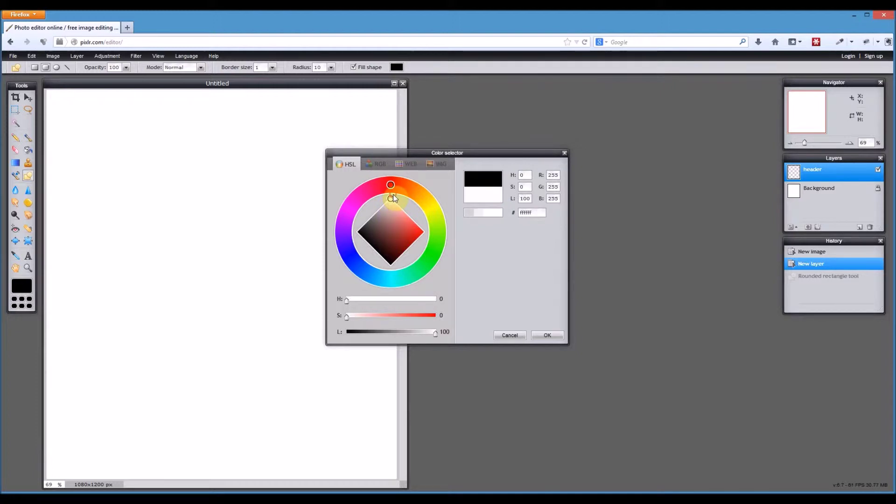
{"action": "left_click", "coordinate": [556, 335]}
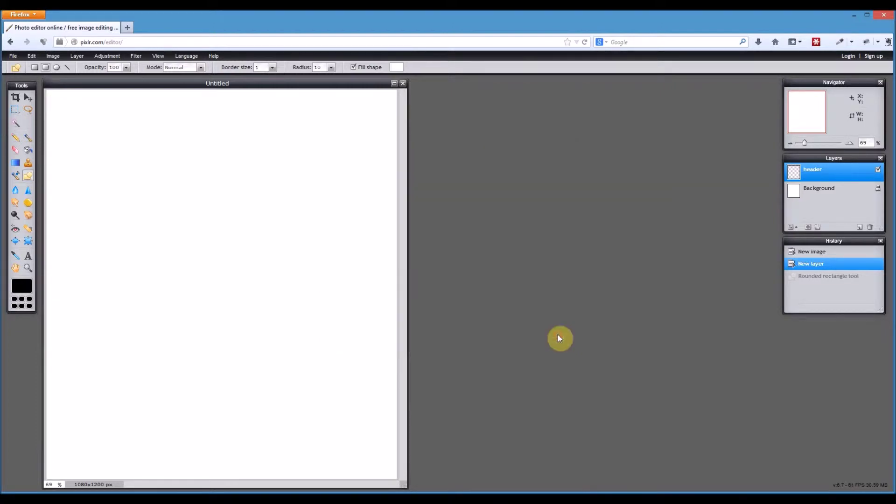
{"action": "left_click", "coordinate": [272, 67]}
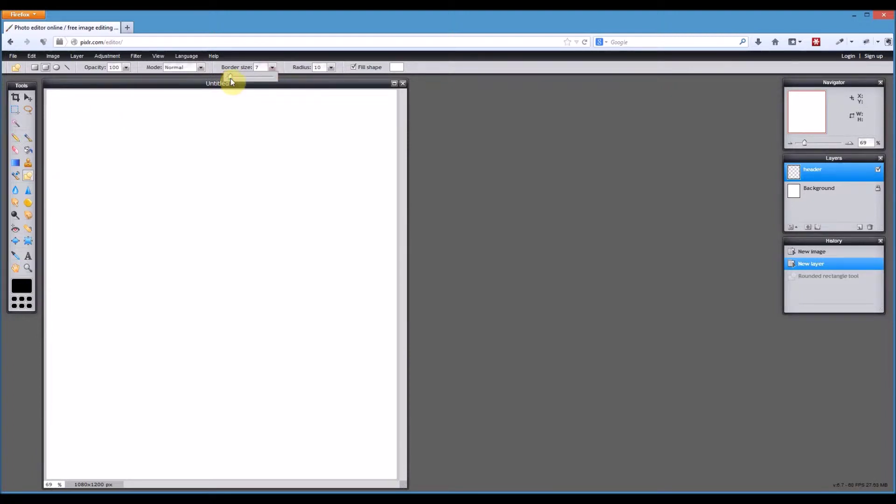
{"action": "left_click_drag", "start_coordinate": [231, 78], "coordinate": [231, 80]}
{"action": "left_click", "coordinate": [262, 67]}
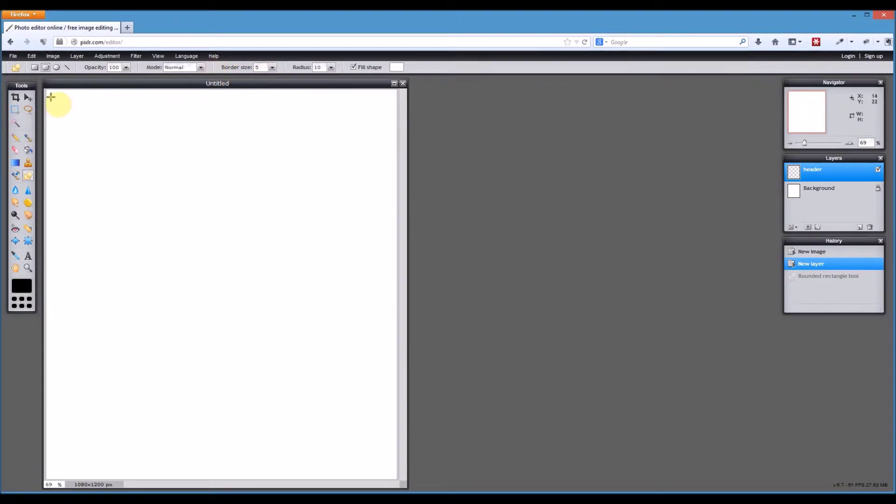
{"action": "left_click_drag", "start_coordinate": [53, 98], "coordinate": [390, 150]}
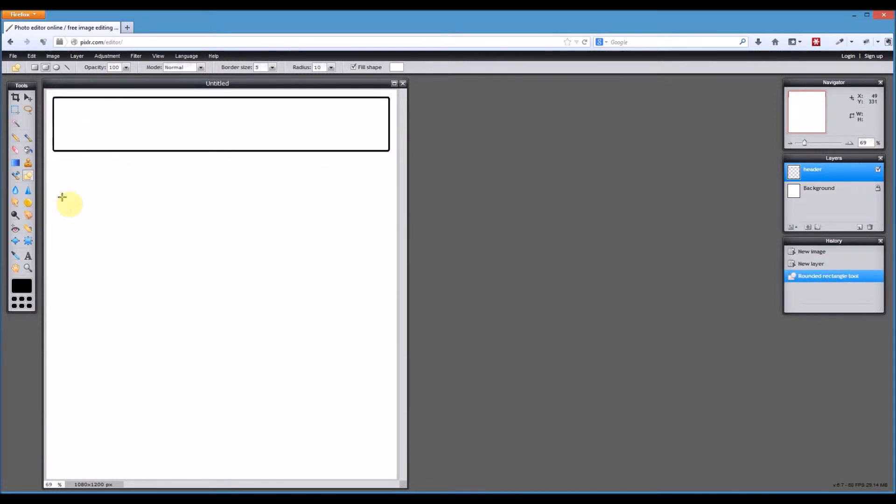
Add a layer named navigation and draw a thin rounded bar just beneath the header box
{"action": "left_click", "coordinate": [860, 226]}
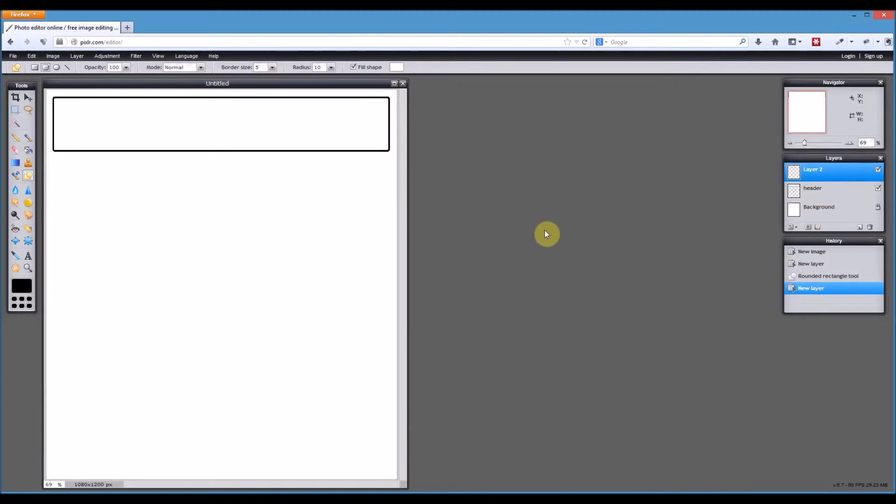
{"action": "double_click", "coordinate": [821, 168]}
{"action": "type", "text": "navigation"}
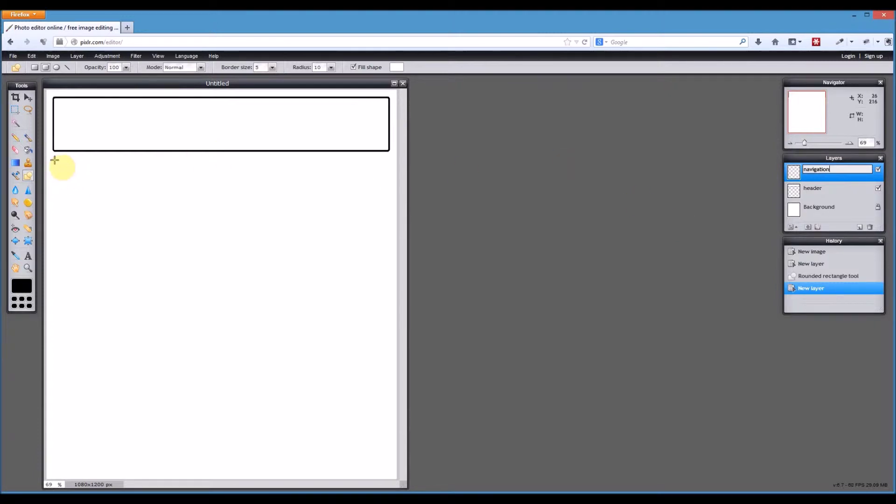
{"action": "left_click_drag", "start_coordinate": [54, 160], "coordinate": [388, 182]}
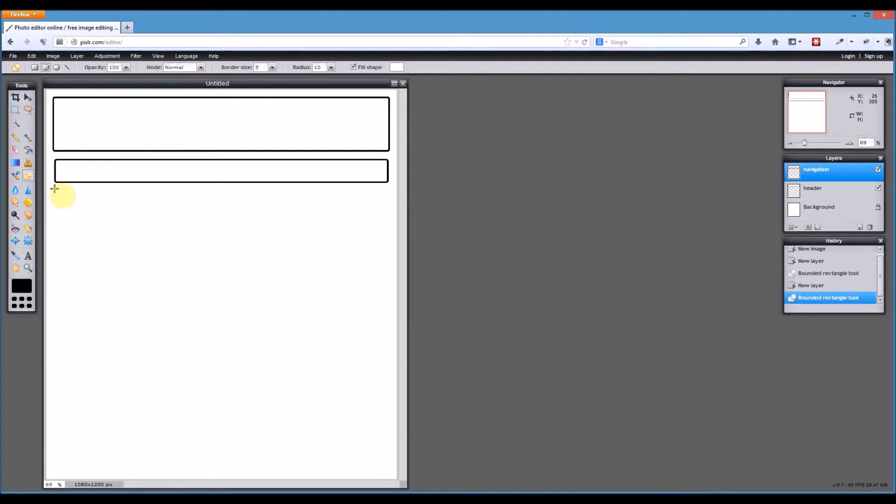
Add a main-content layer and draw a large rounded box on the left
{"action": "left_click", "coordinate": [860, 227]}
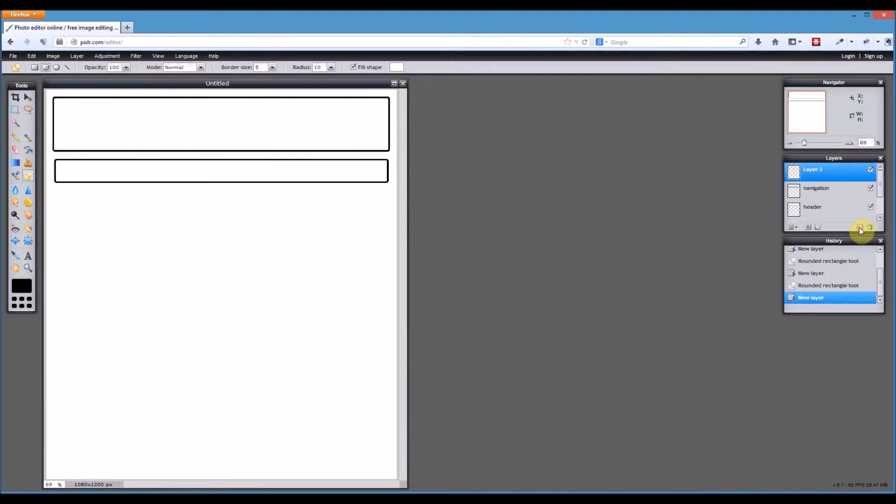
{"action": "double_click", "coordinate": [814, 171]}
{"action": "type", "text": "main"}
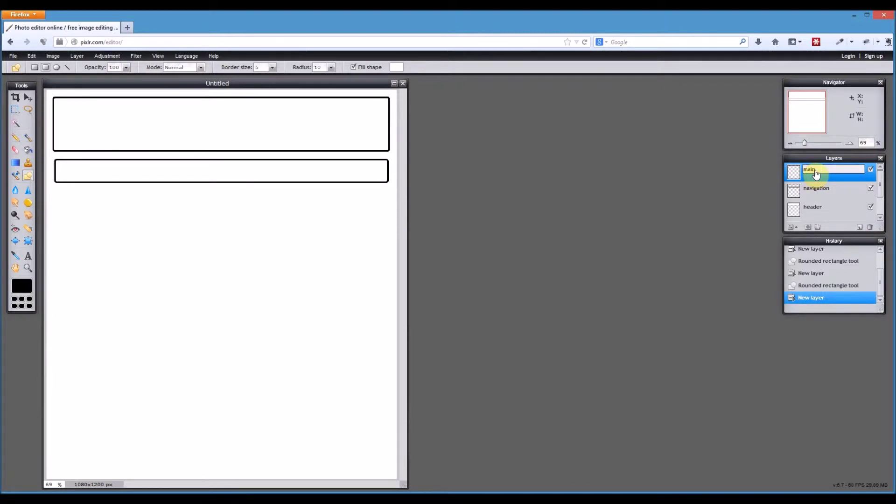
{"action": "type", "text": " content"}
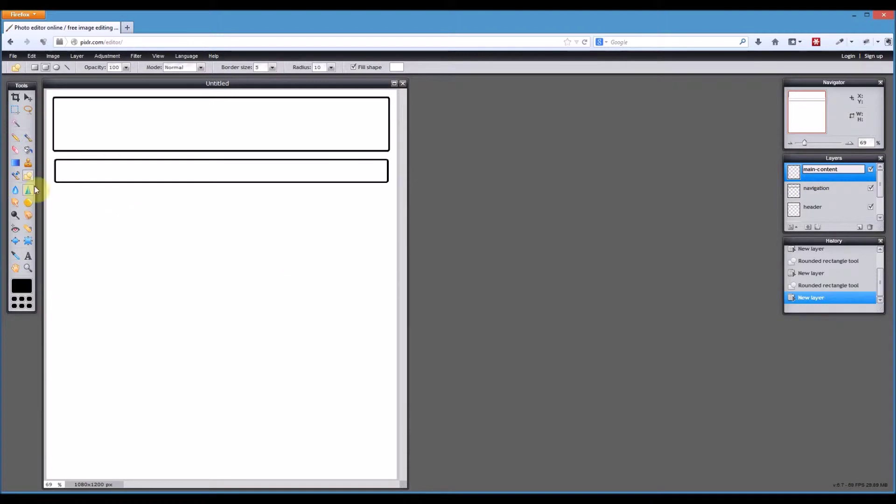
{"action": "left_click_drag", "start_coordinate": [55, 193], "coordinate": [278, 423]}
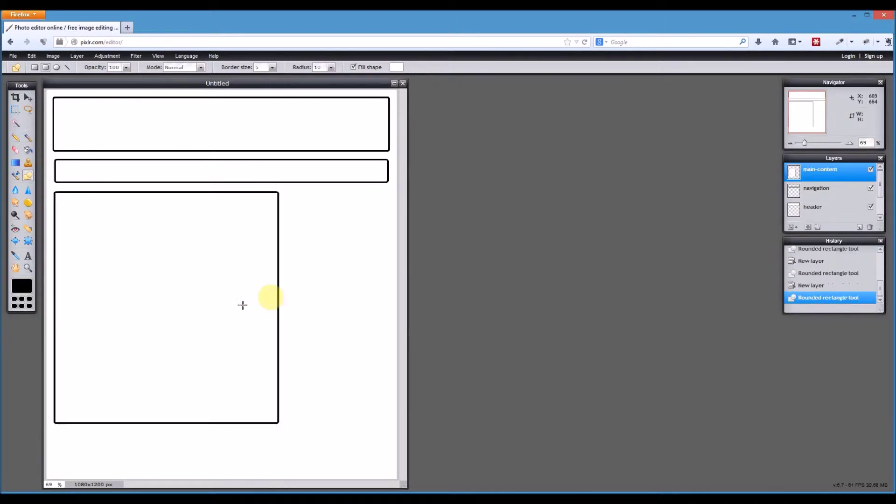
Add a sidebar layer, removing an extra layer, and draw a tall rounded box at the right
{"action": "left_click", "coordinate": [862, 227]}
{"action": "left_click", "coordinate": [861, 228]}
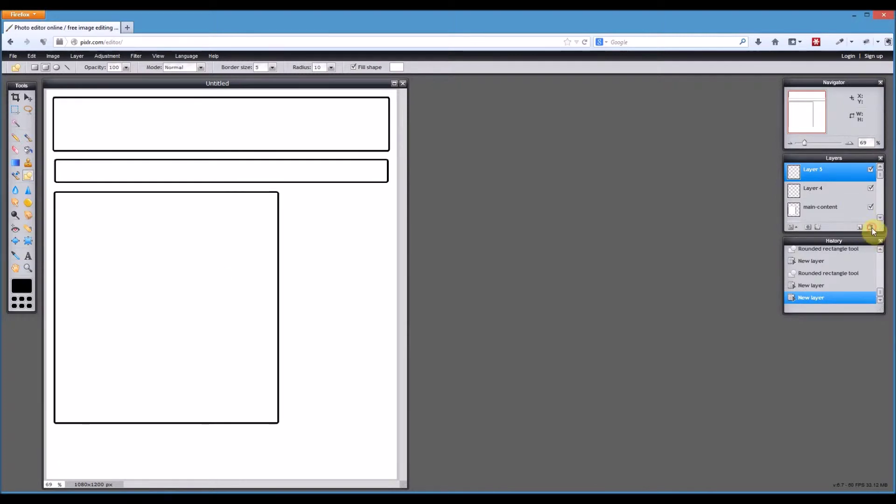
{"action": "left_click", "coordinate": [870, 227]}
{"action": "double_click", "coordinate": [816, 172]}
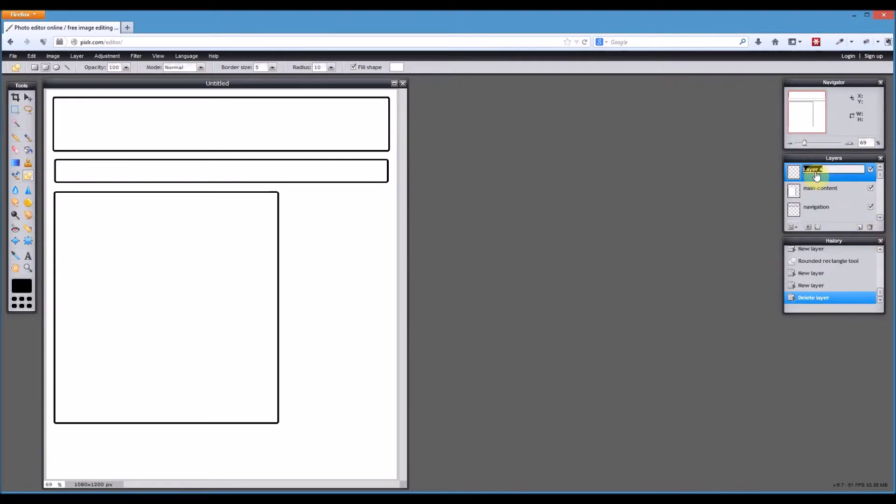
{"action": "type", "text": "sidebar"}
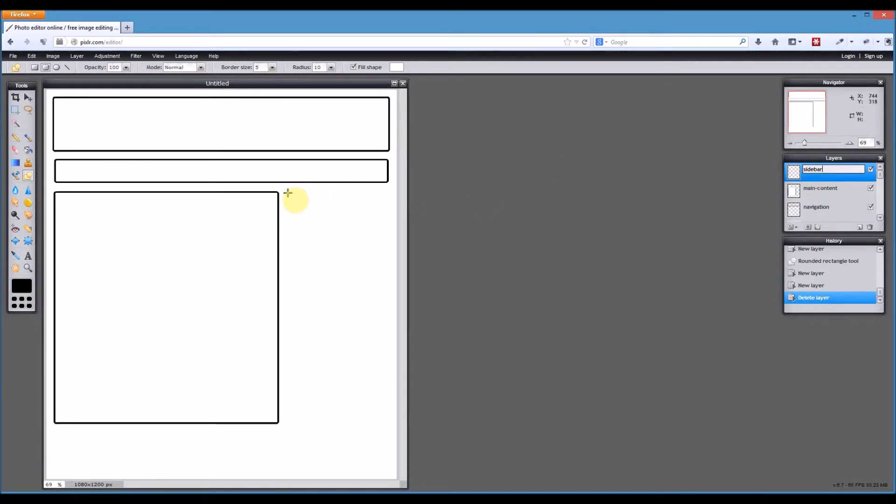
{"action": "left_click_drag", "start_coordinate": [289, 193], "coordinate": [387, 425]}
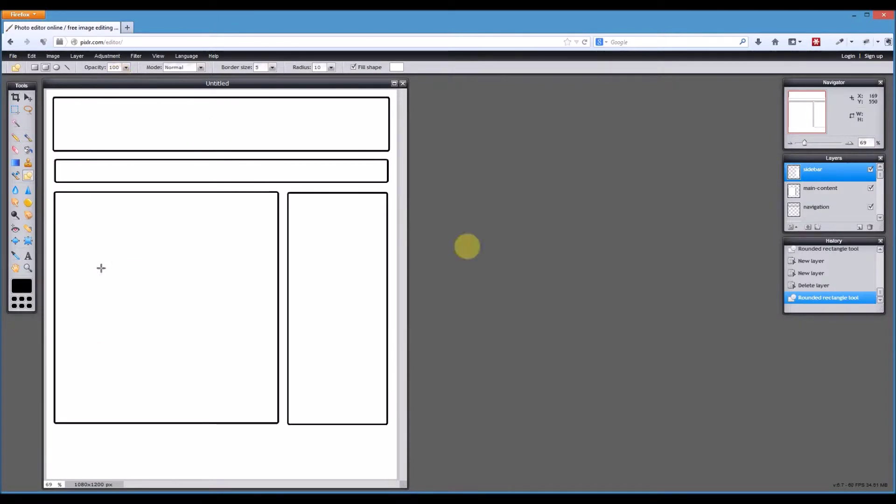
{"action": "left_click", "coordinate": [861, 228]}
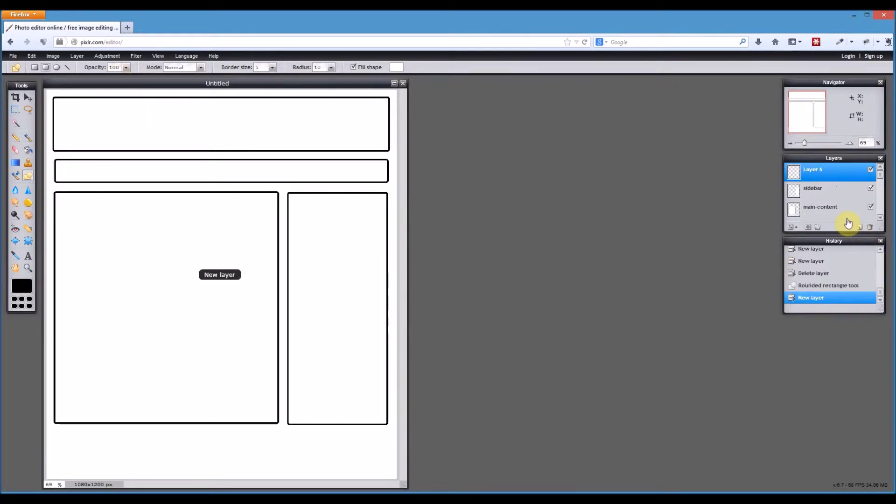
Rename Layer 6 to footer and draw a wide rounded box along the canvas bottom
{"action": "double_click", "coordinate": [814, 172]}
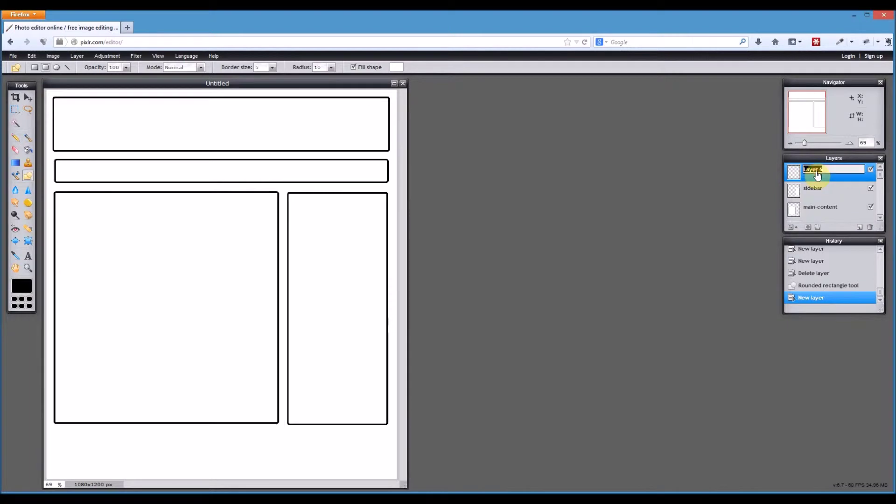
{"action": "type", "text": "footer"}
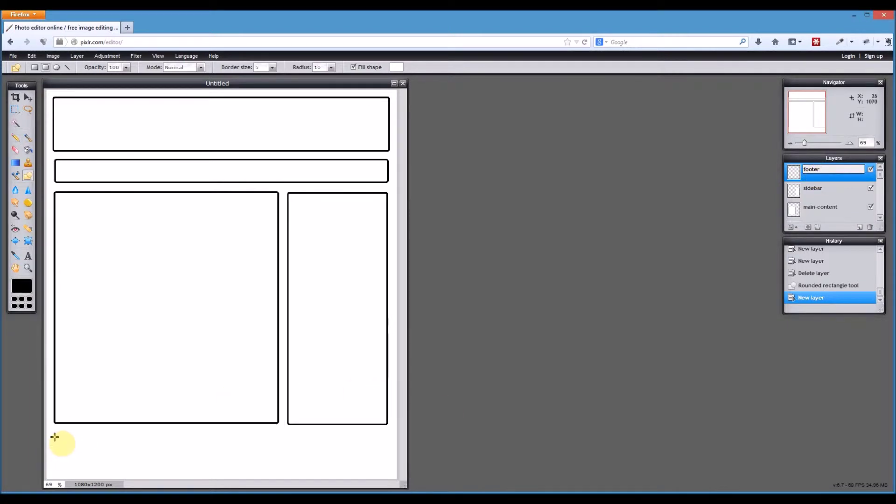
{"action": "left_click_drag", "start_coordinate": [55, 435], "coordinate": [385, 468]}
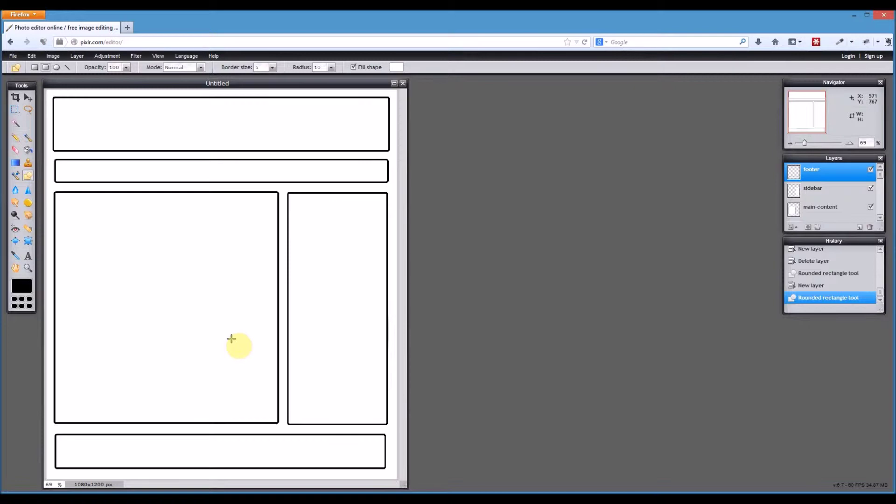
Add a 'Header Banner' label in 30-size Verdana and centre it in the top box
{"action": "left_click", "coordinate": [28, 256]}
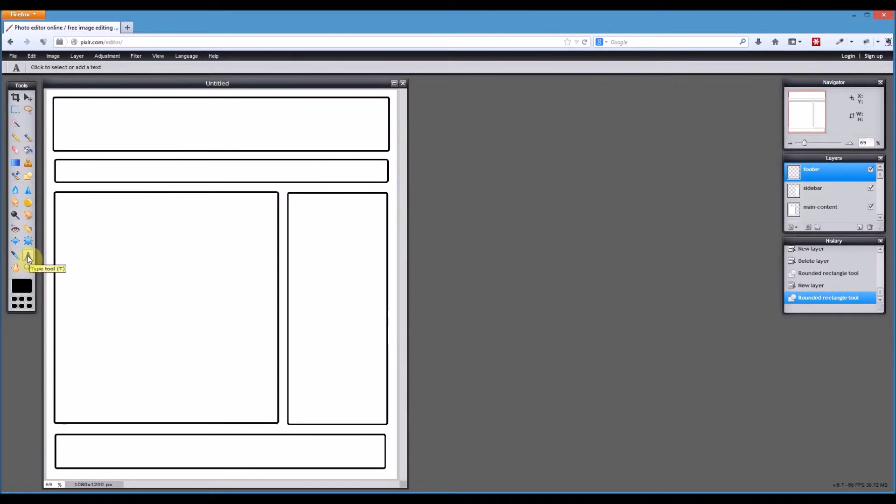
{"action": "left_click", "coordinate": [155, 123]}
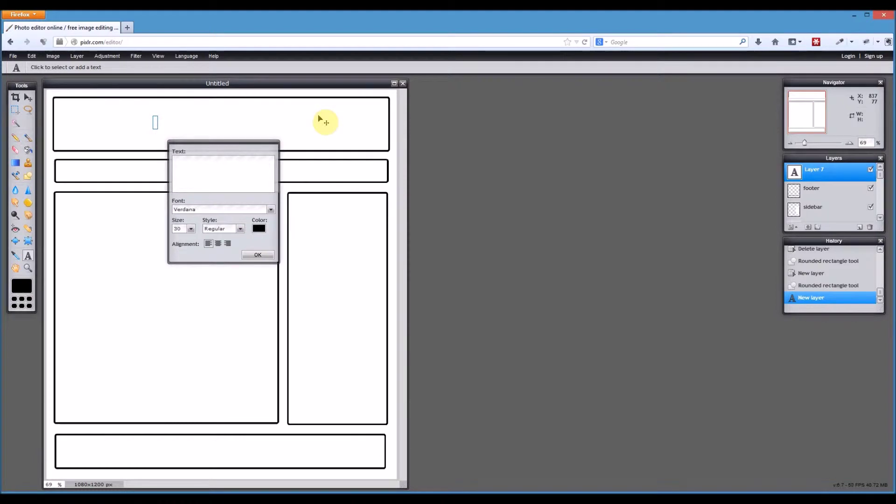
{"action": "type", "text": "Header Banner"}
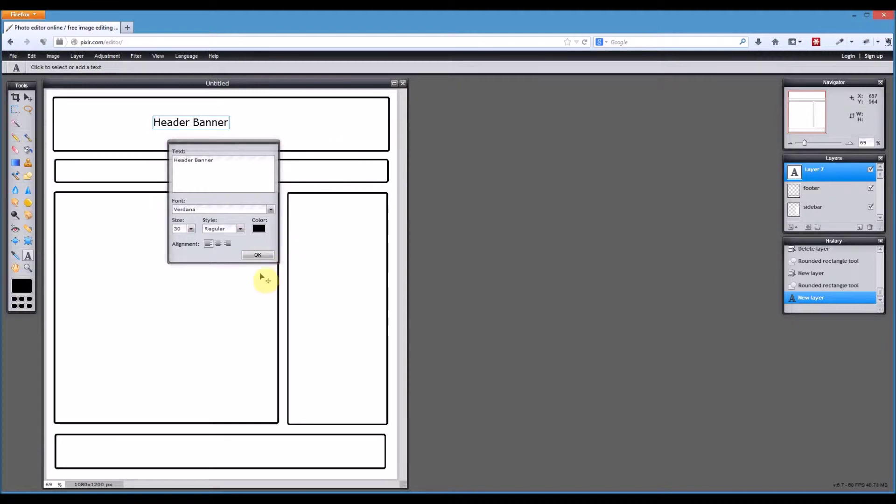
{"action": "left_click", "coordinate": [268, 256]}
{"action": "left_click", "coordinate": [28, 97]}
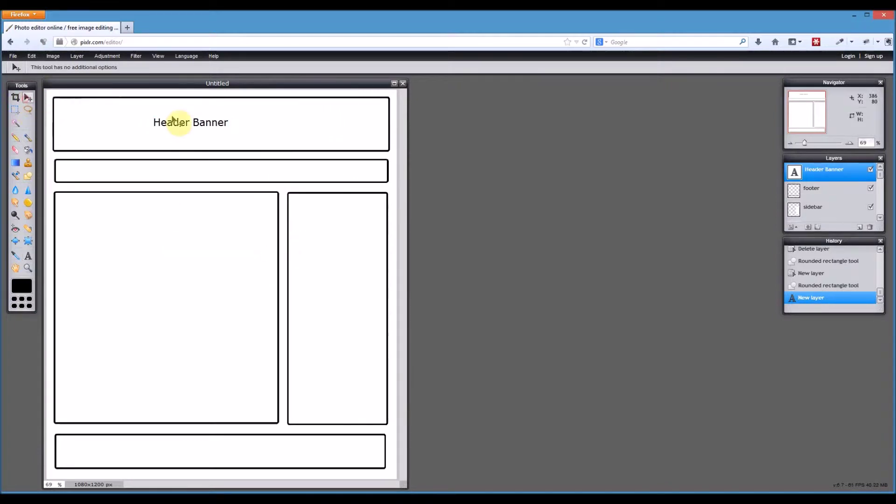
{"action": "left_click", "coordinate": [182, 123]}
{"action": "left_click_drag", "start_coordinate": [182, 122], "coordinate": [215, 127]}
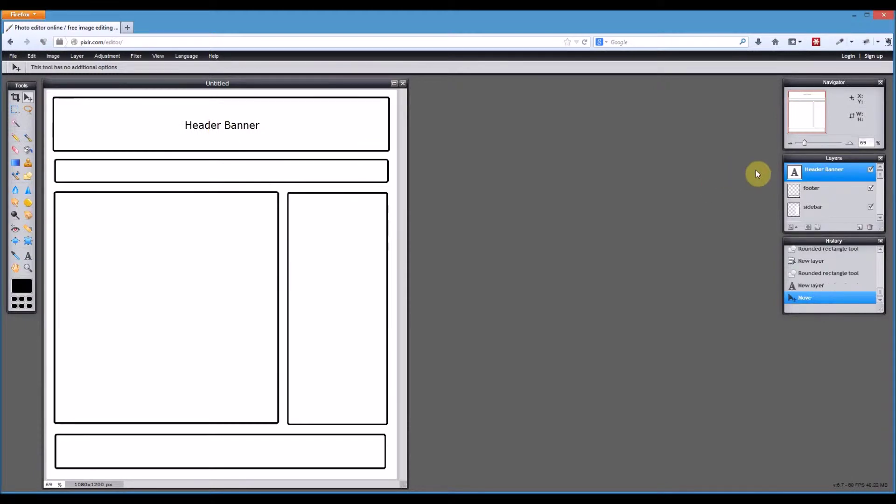
{"action": "left_click", "coordinate": [826, 174]}
Add a 'Navigation' label in the narrow bar and nudge it to the centre
{"action": "left_click", "coordinate": [28, 256]}
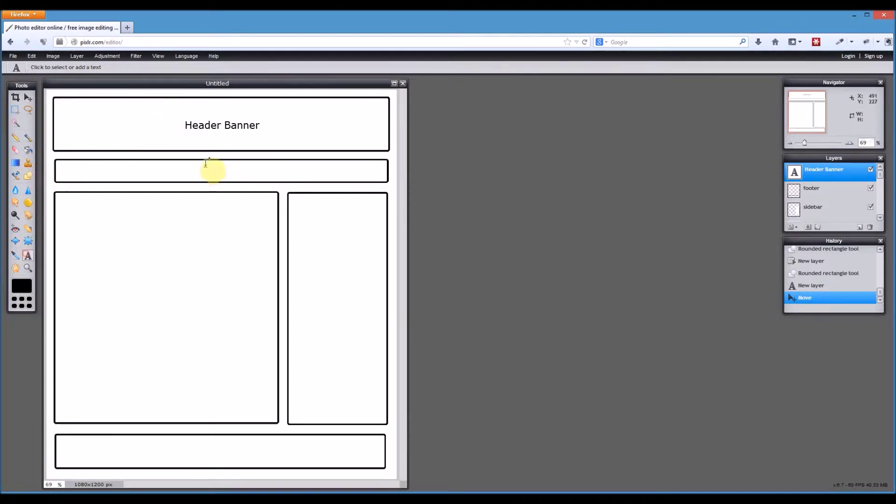
{"action": "left_click", "coordinate": [187, 169]}
{"action": "type", "text": "Navigation"}
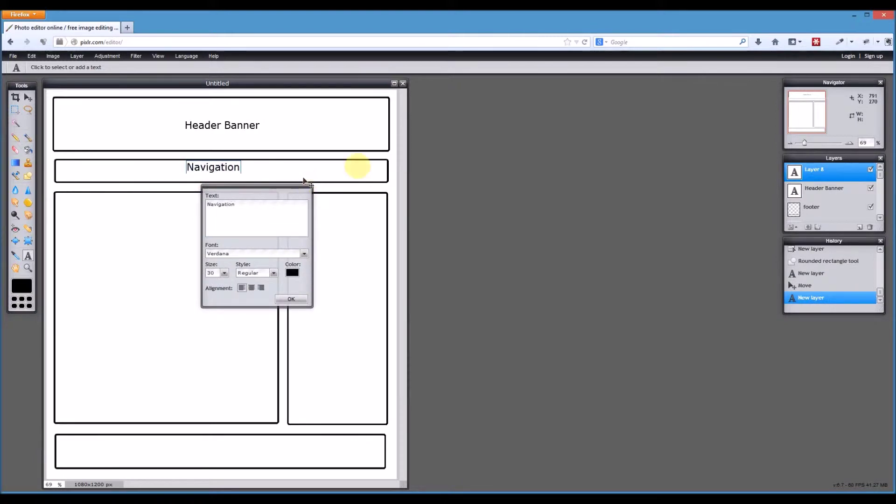
{"action": "left_click", "coordinate": [291, 299]}
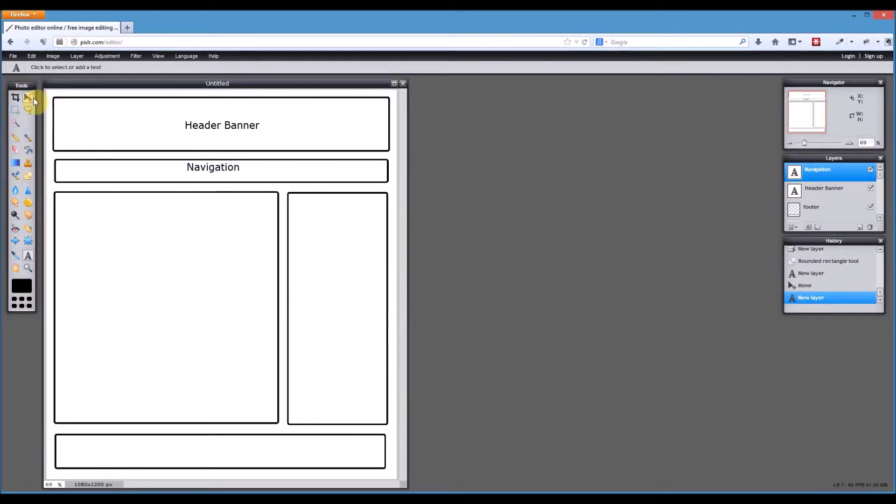
{"action": "left_click", "coordinate": [28, 97]}
{"action": "left_click_drag", "start_coordinate": [222, 169], "coordinate": [230, 172]}
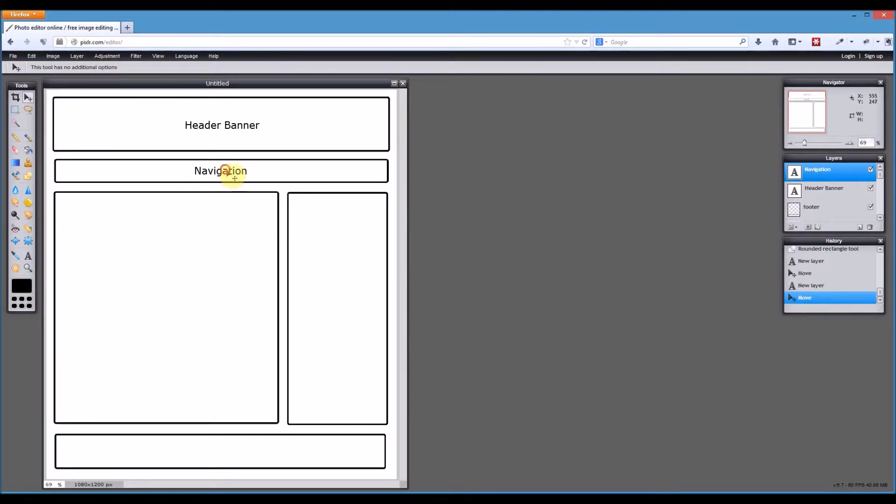
{"action": "left_click_drag", "start_coordinate": [227, 170], "coordinate": [226, 168]}
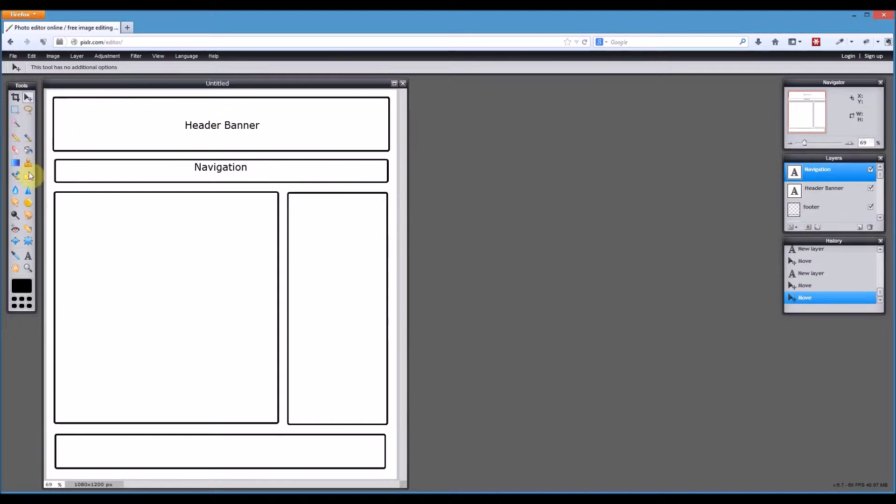
{"action": "left_click", "coordinate": [28, 256]}
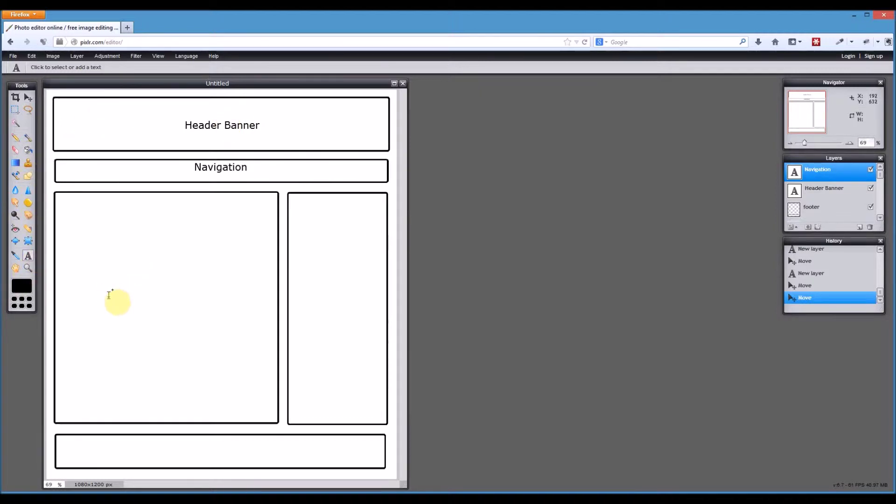
Add a 'Main Content' label and centre it in the large left box
{"action": "left_click", "coordinate": [112, 293]}
{"action": "type", "text": "Main "}
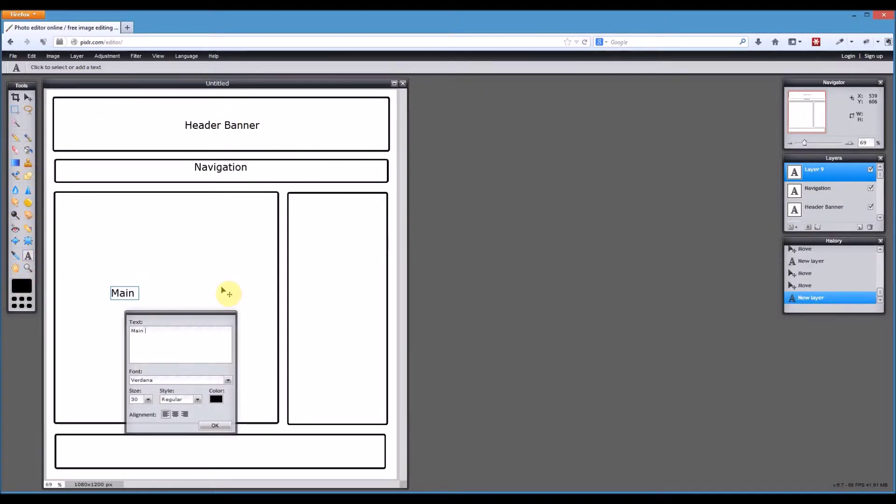
{"action": "type", "text": "Content"}
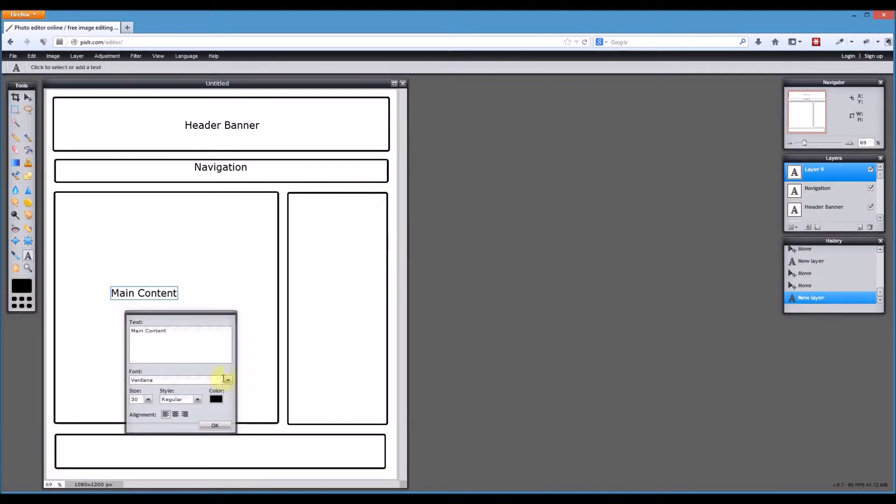
{"action": "left_click", "coordinate": [215, 424]}
{"action": "left_click", "coordinate": [28, 97]}
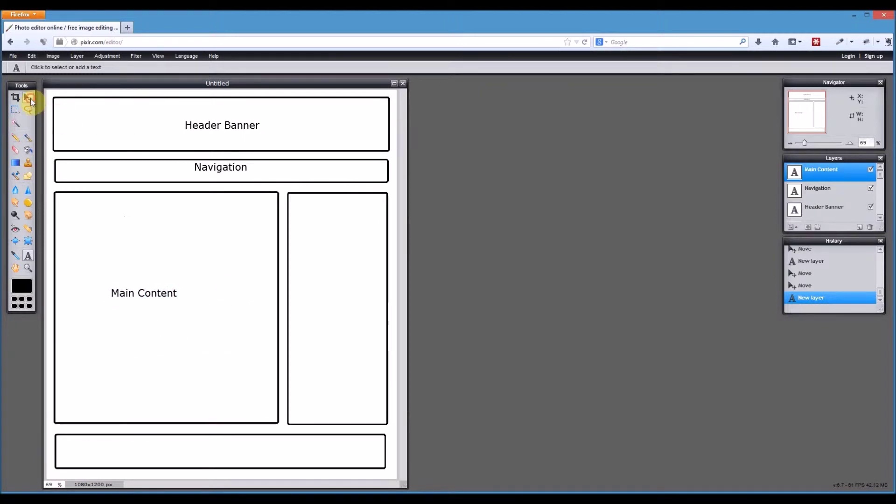
{"action": "left_click_drag", "start_coordinate": [158, 296], "coordinate": [180, 310]}
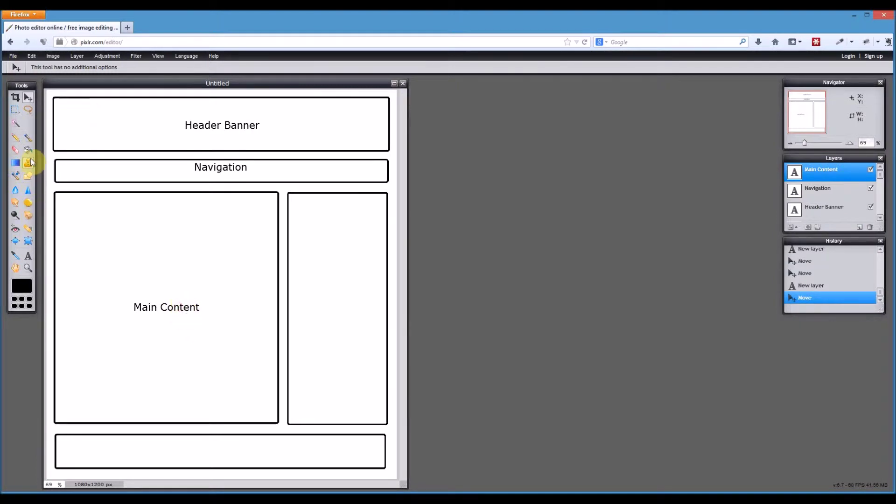
Add a 'Sidebar' label and centre it in the tall right column
{"action": "left_click", "coordinate": [29, 256]}
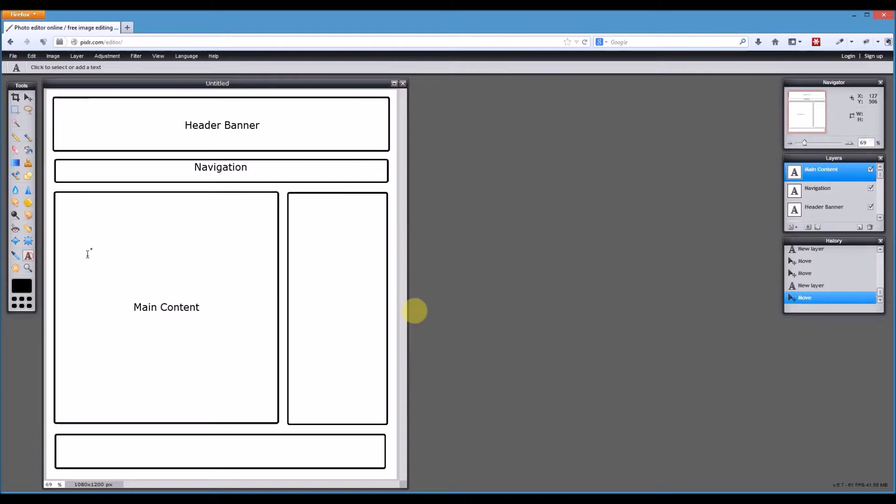
{"action": "left_click", "coordinate": [310, 313]}
{"action": "type", "text": "So"}
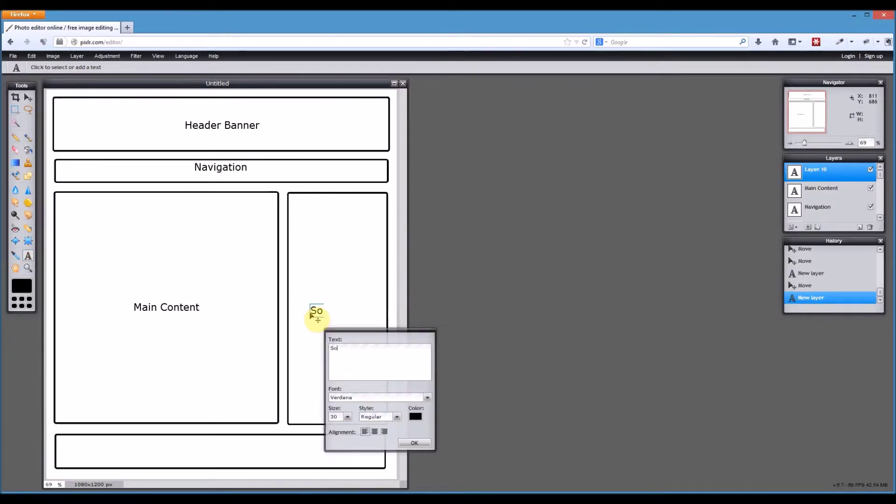
{"action": "type", "text": "idebar"}
{"action": "left_click", "coordinate": [414, 442]}
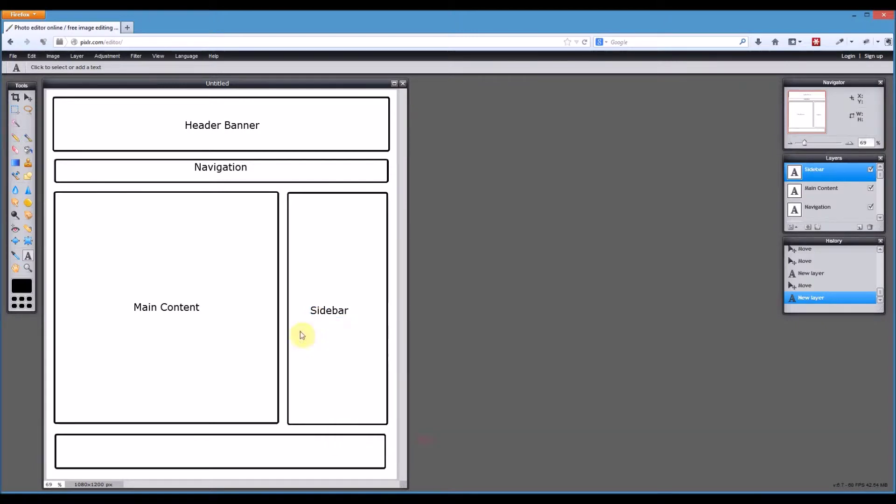
{"action": "left_click", "coordinate": [28, 97]}
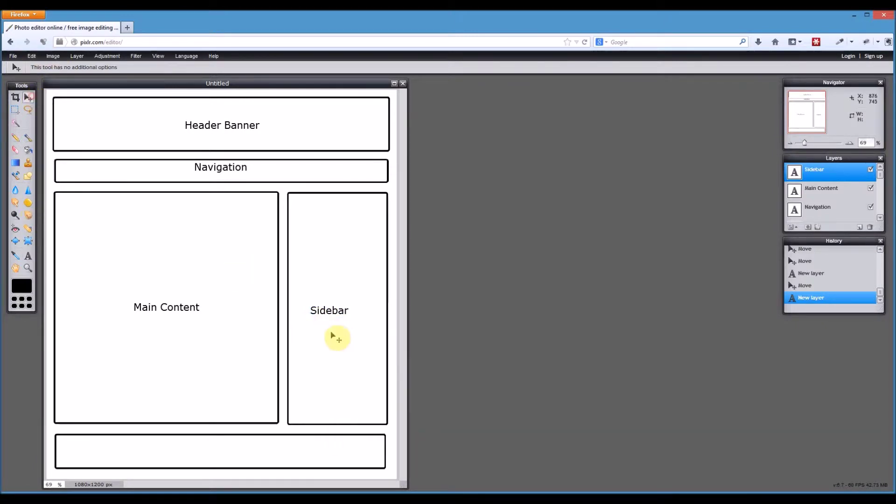
{"action": "left_click_drag", "start_coordinate": [336, 317], "coordinate": [345, 317]}
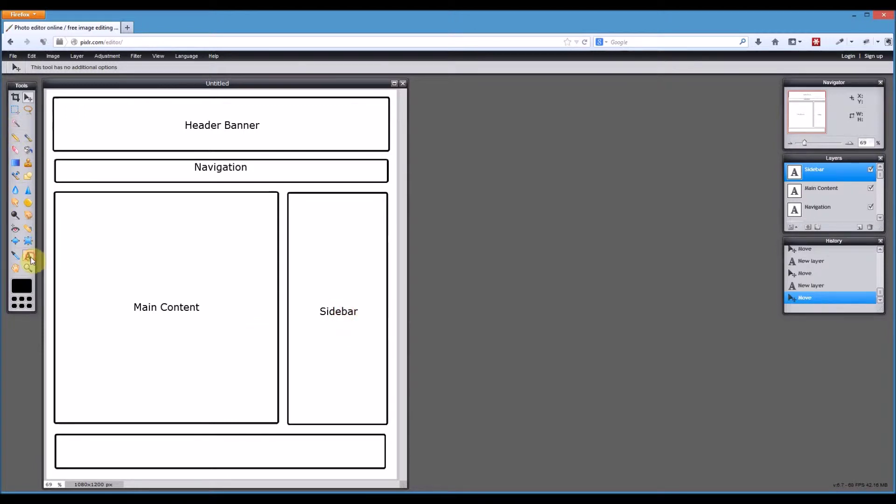
Add a 'Footer' label in the bottom box and drag it to the centre
{"action": "left_click", "coordinate": [28, 256]}
{"action": "left_click", "coordinate": [171, 449]}
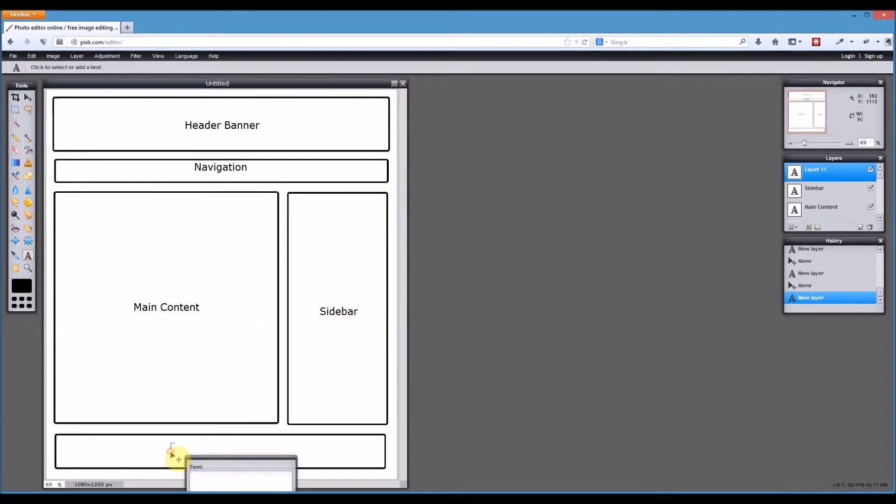
{"action": "type", "text": "Footer"}
{"action": "left_click_drag", "start_coordinate": [223, 461], "coordinate": [241, 369]}
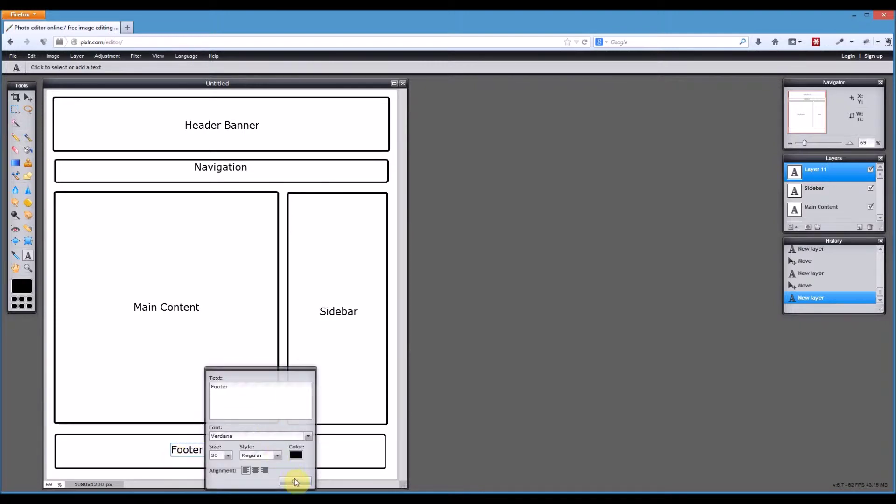
{"action": "left_click", "coordinate": [295, 478]}
{"action": "left_click", "coordinate": [28, 97]}
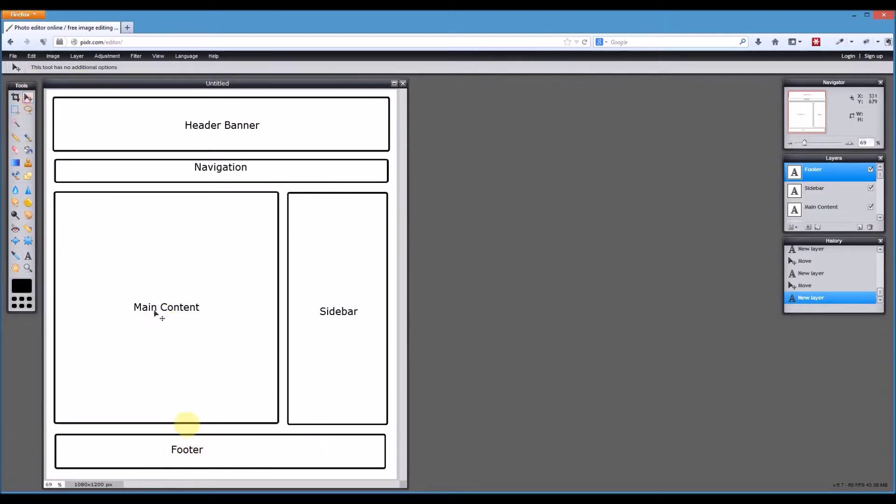
{"action": "left_click_drag", "start_coordinate": [186, 449], "coordinate": [220, 448]}
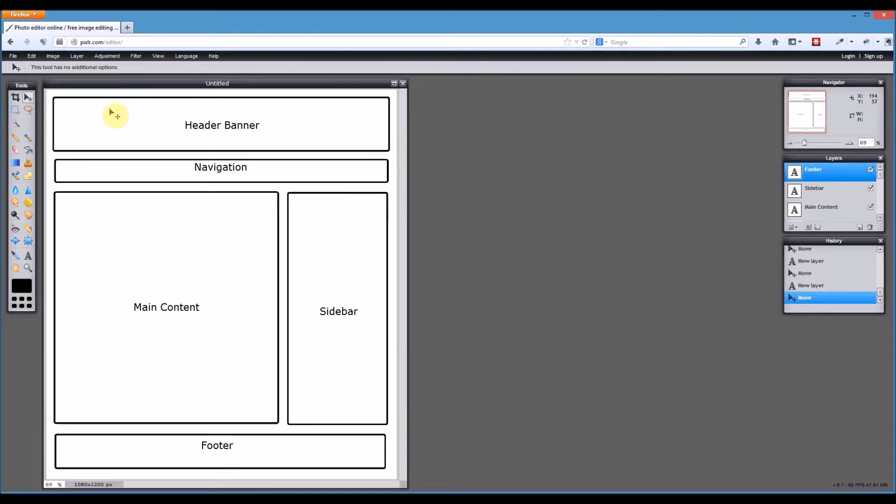
{"action": "left_click", "coordinate": [28, 256]}
Reduce the text size from 29 to 11 for the next label
{"action": "left_click", "coordinate": [198, 135]}
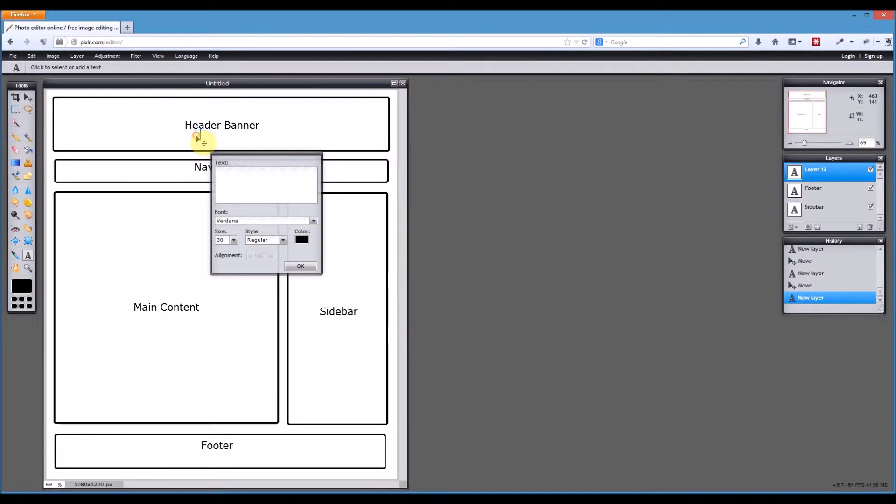
{"action": "left_click", "coordinate": [235, 240]}
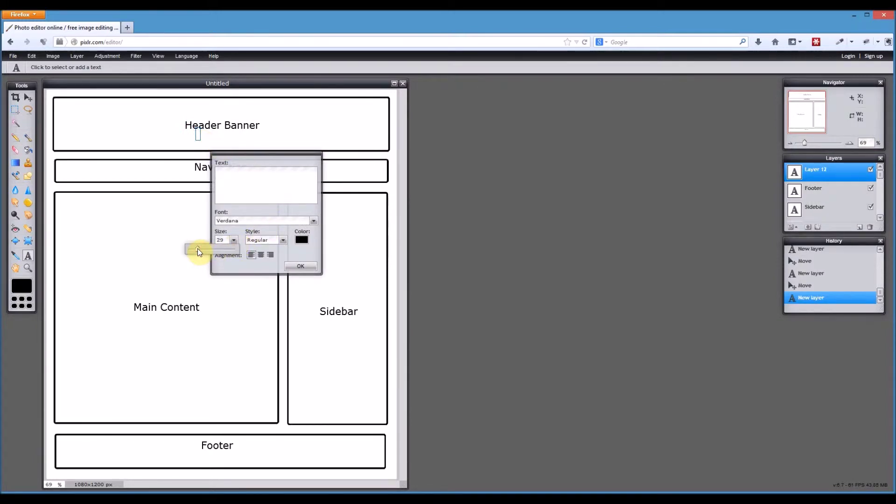
{"action": "left_click_drag", "start_coordinate": [198, 248], "coordinate": [192, 249]}
{"action": "left_click", "coordinate": [300, 266]}
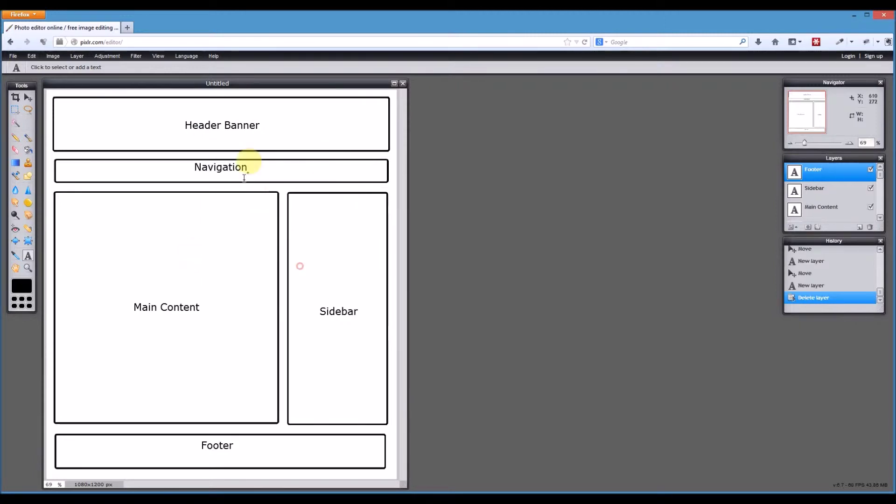
Add a '960px x 300px' size note and tuck it beneath the Header Banner title
{"action": "left_click", "coordinate": [204, 137]}
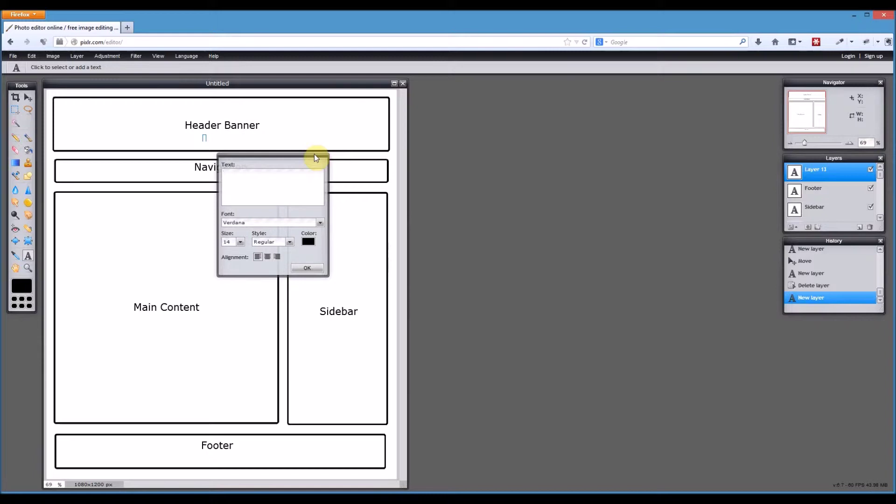
{"action": "type", "text": "960px "}
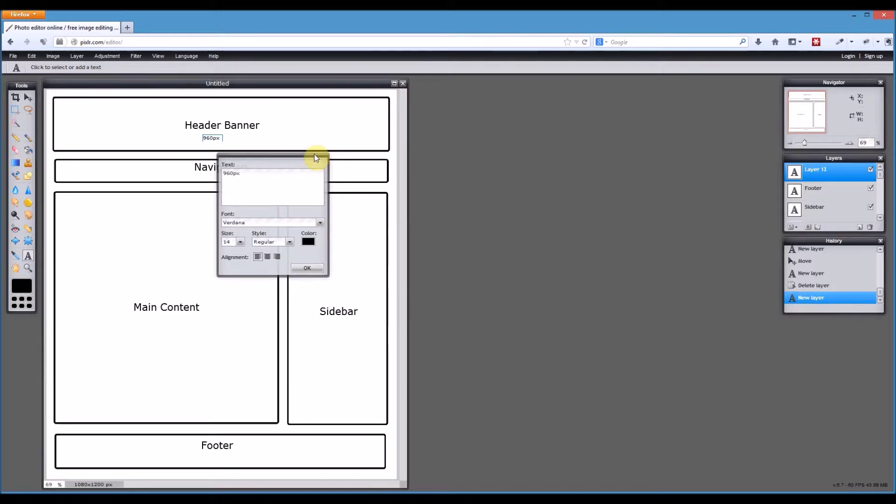
{"action": "type", "text": "x 300px"}
{"action": "left_click", "coordinate": [309, 267]}
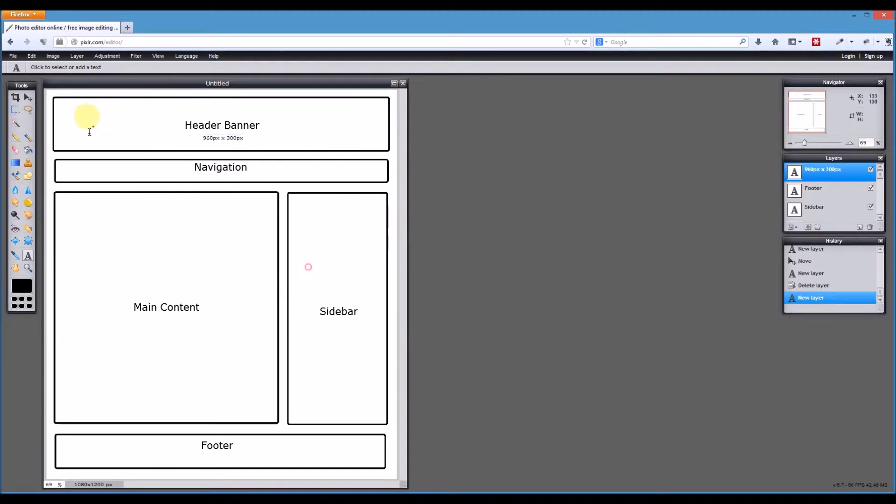
{"action": "left_click", "coordinate": [29, 96]}
{"action": "left_click_drag", "start_coordinate": [224, 139], "coordinate": [221, 137]}
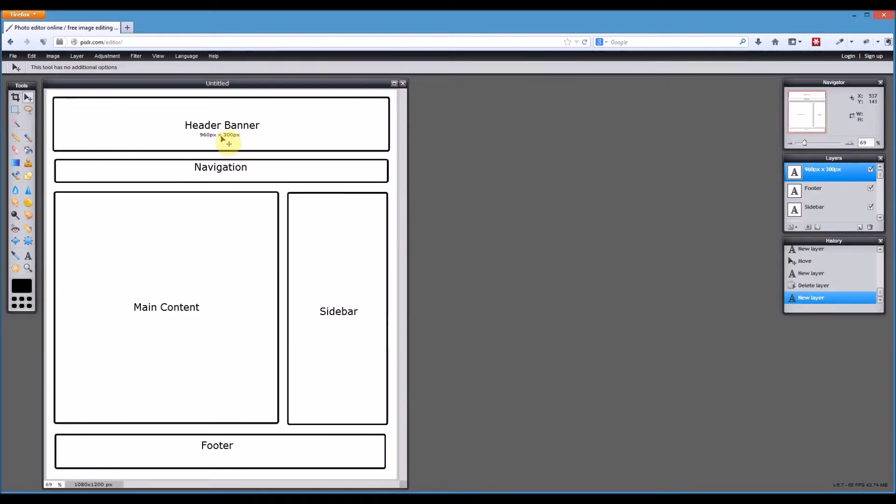
{"action": "left_click_drag", "start_coordinate": [221, 138], "coordinate": [221, 137]}
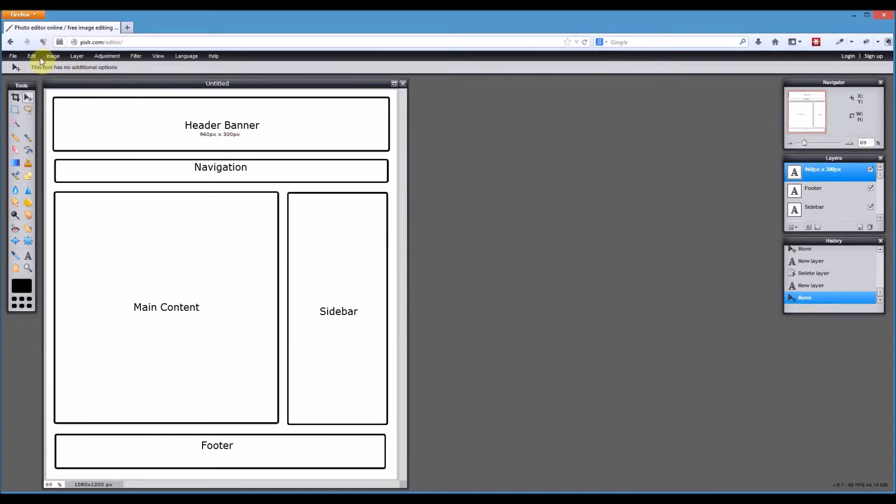
{"action": "left_click", "coordinate": [28, 256]}
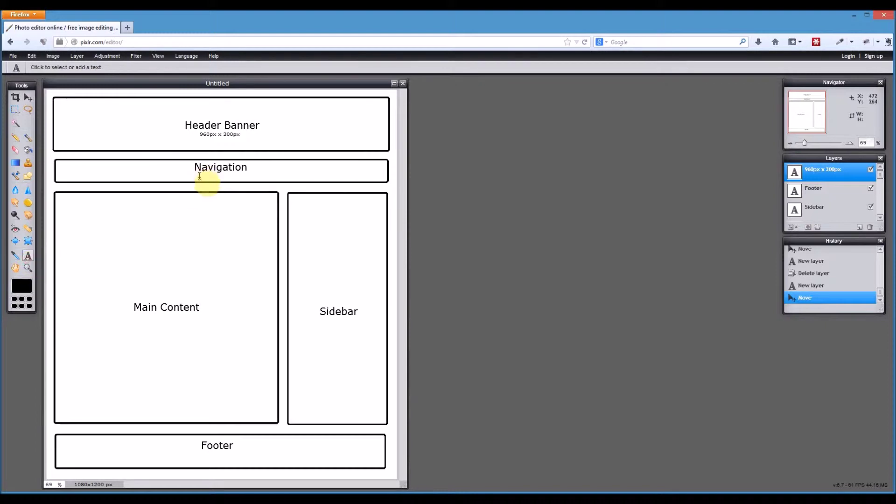
Add the label '960px x 50px' under the Navigation title, correcting the mistyped height
{"action": "left_click", "coordinate": [202, 177]}
{"action": "type", "text": "960"}
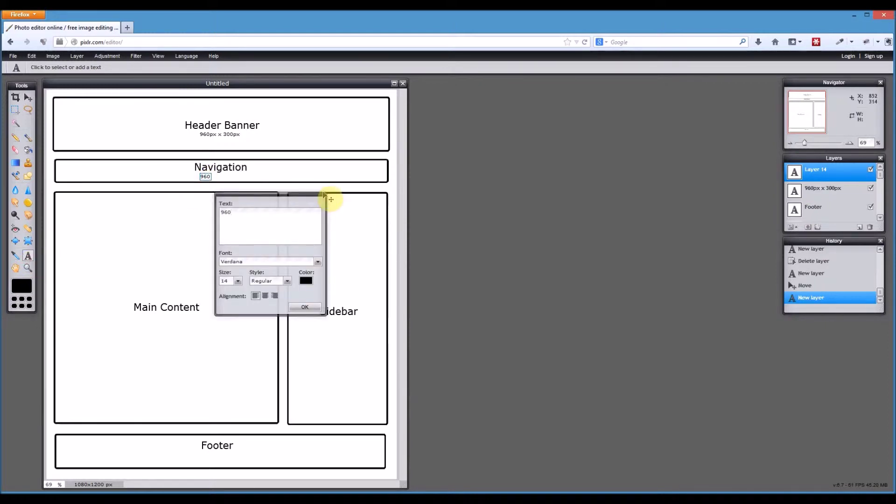
{"action": "type", "text": "px x 150"}
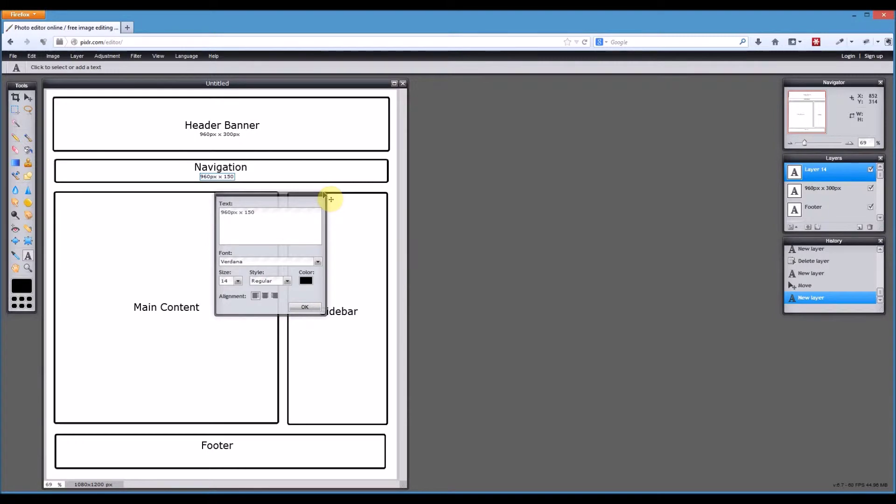
{"action": "key", "text": "BackSpace"}
{"action": "key", "text": "BackSpace"}
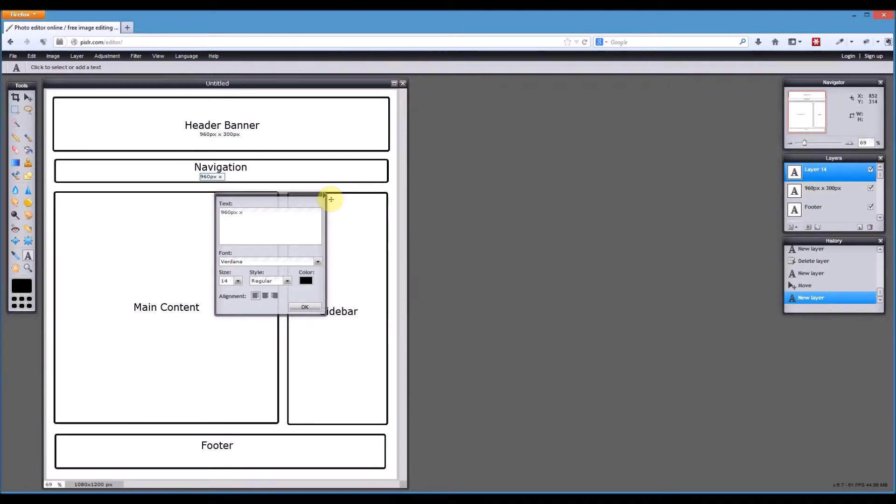
{"action": "type", "text": "50px"}
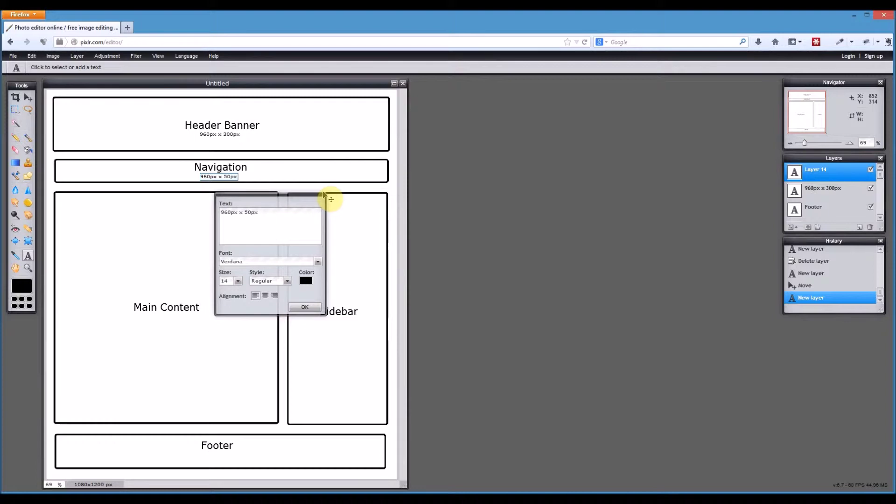
{"action": "type", "text": ";"}
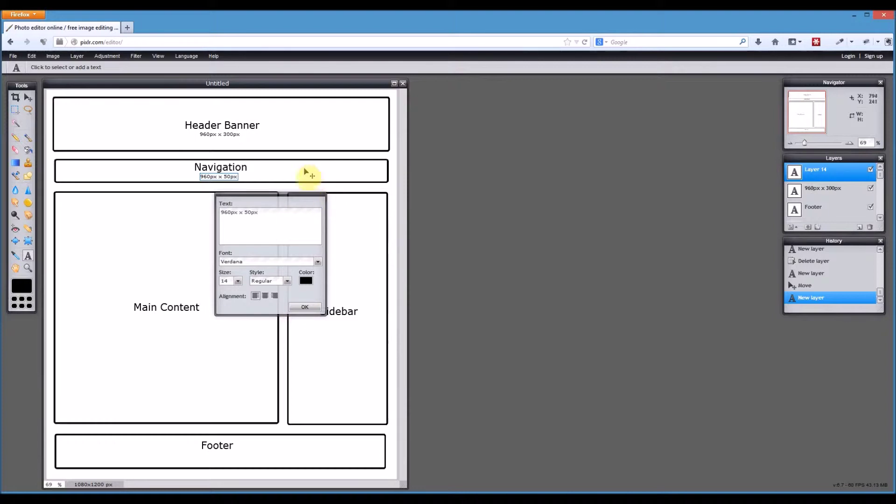
{"action": "left_click", "coordinate": [312, 308]}
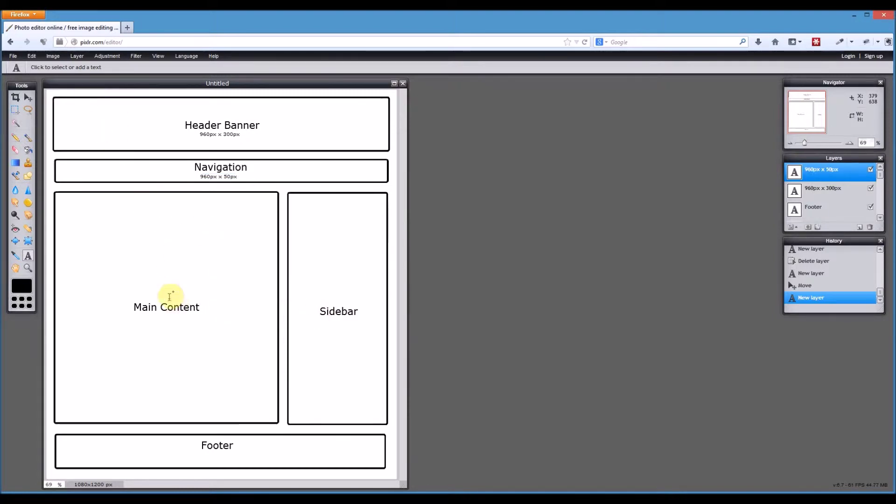
Add a '600px wide' label under Main Content and drag it until centred
{"action": "left_click", "coordinate": [145, 316]}
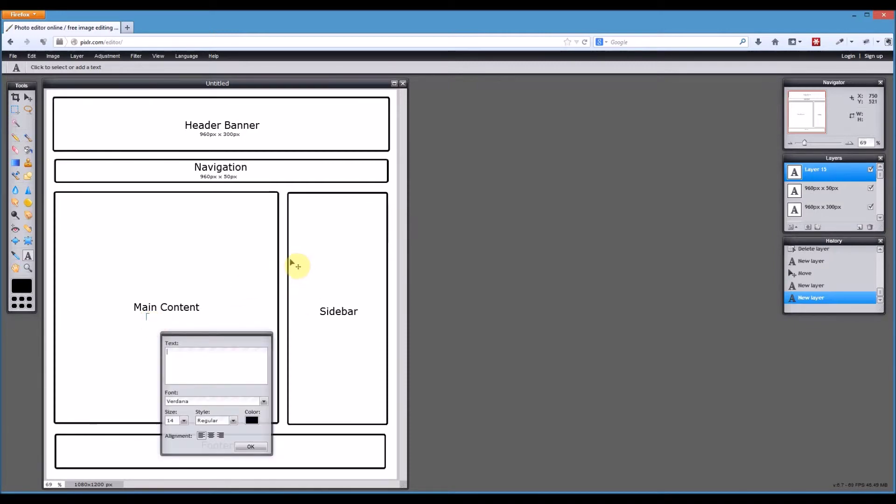
{"action": "type", "text": "600px wide"}
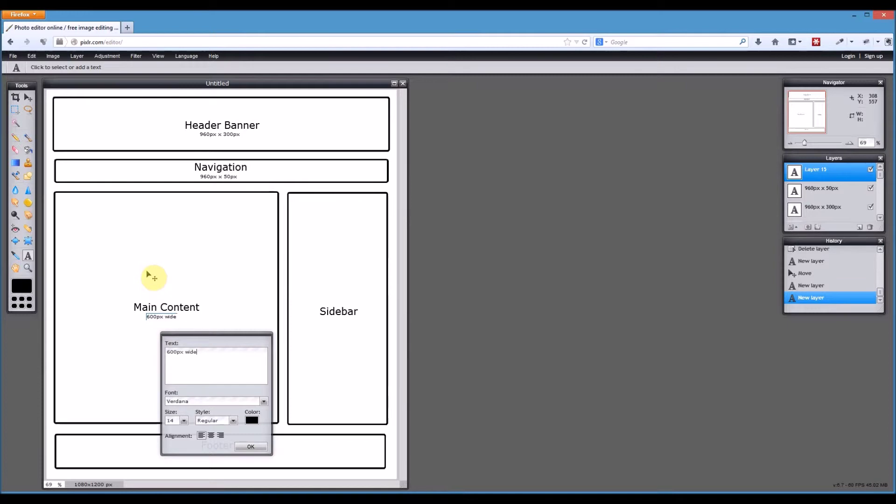
{"action": "left_click", "coordinate": [252, 445]}
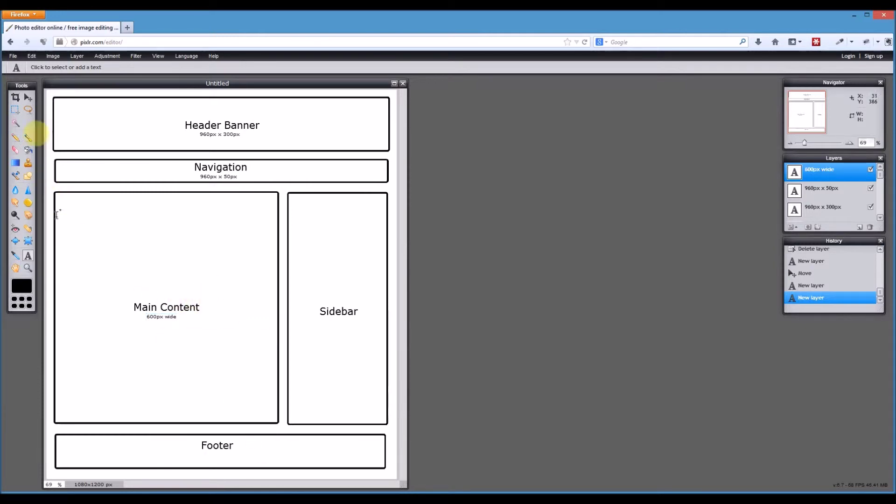
{"action": "left_click", "coordinate": [28, 97]}
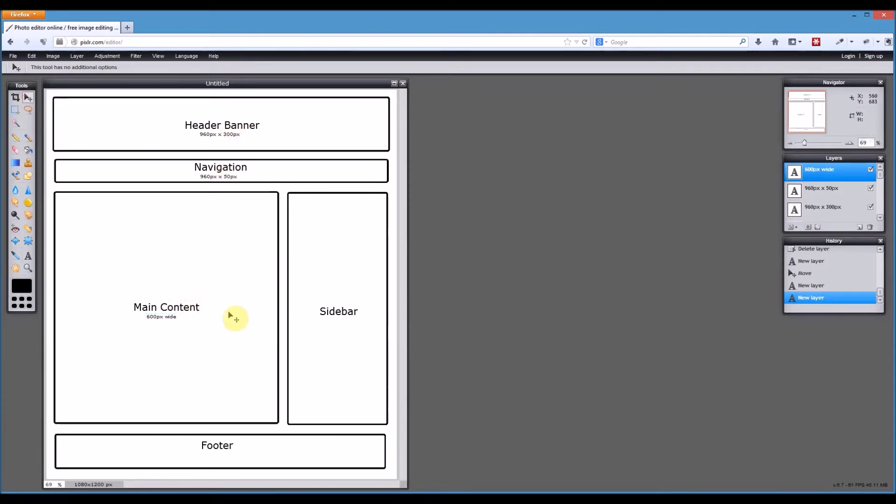
{"action": "mouse_move", "coordinate": [176, 318]}
{"action": "left_mouse_down"}
{"action": "mouse_move", "coordinate": [186, 320]}
{"action": "mouse_move", "coordinate": [177, 319]}
{"action": "left_mouse_up"}
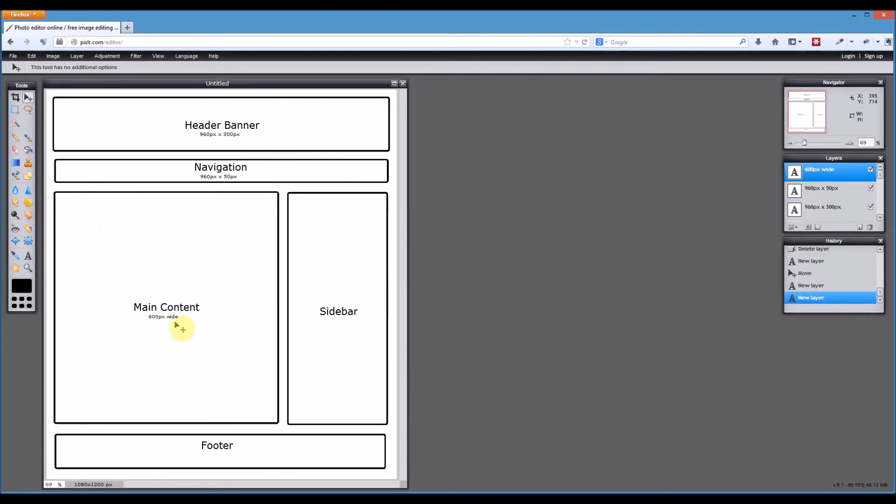
{"action": "left_click_drag", "start_coordinate": [176, 321], "coordinate": [180, 319]}
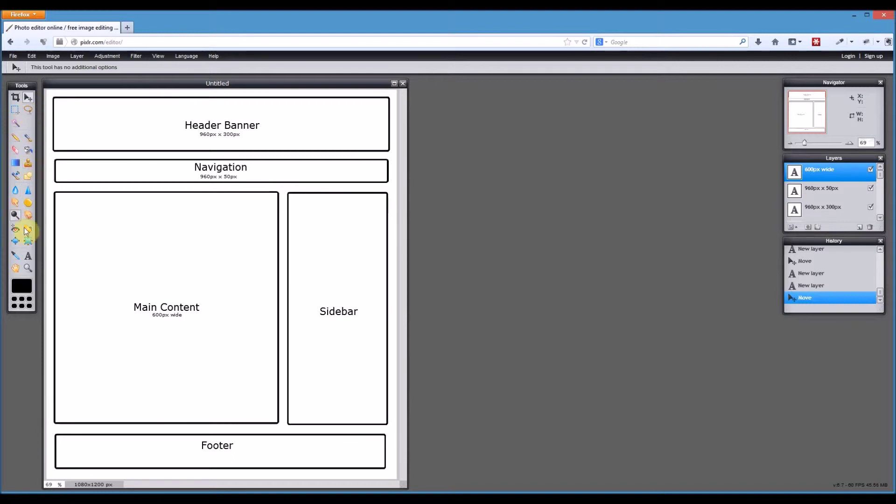
Place a '20px margin' note in the gap between Header Banner and Navigation
{"action": "left_click", "coordinate": [28, 256]}
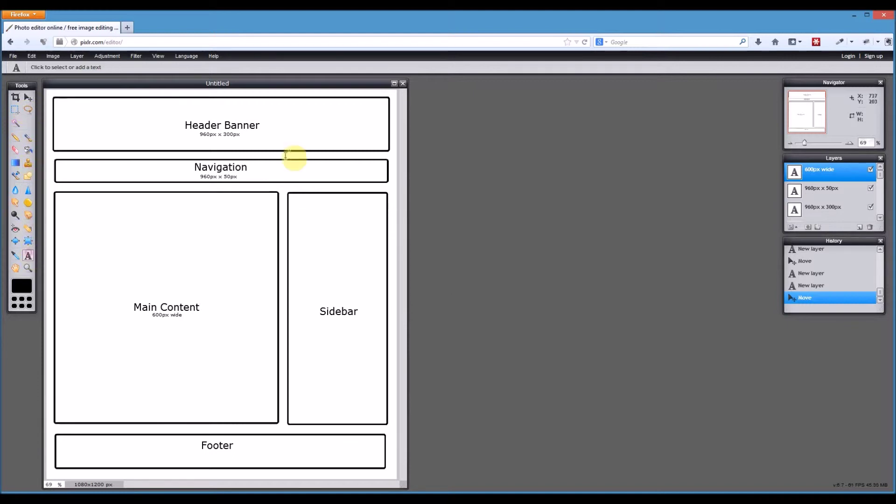
{"action": "left_click", "coordinate": [190, 154]}
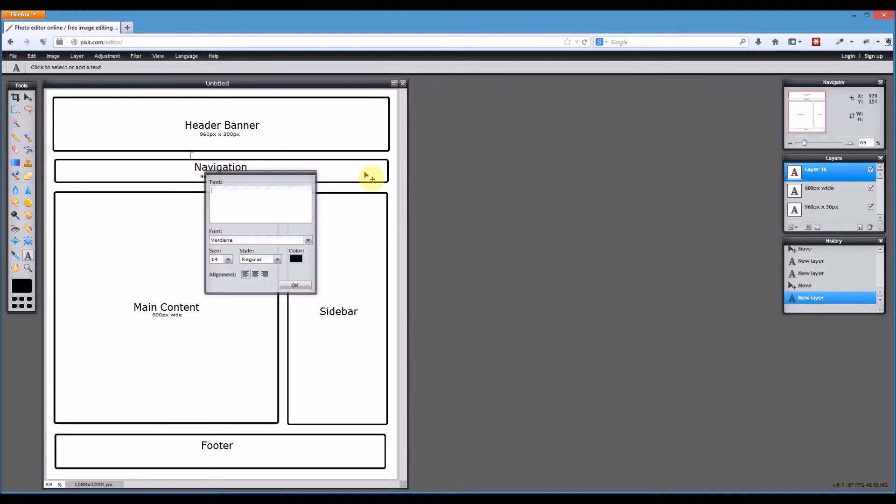
{"action": "type", "text": "20px margin"}
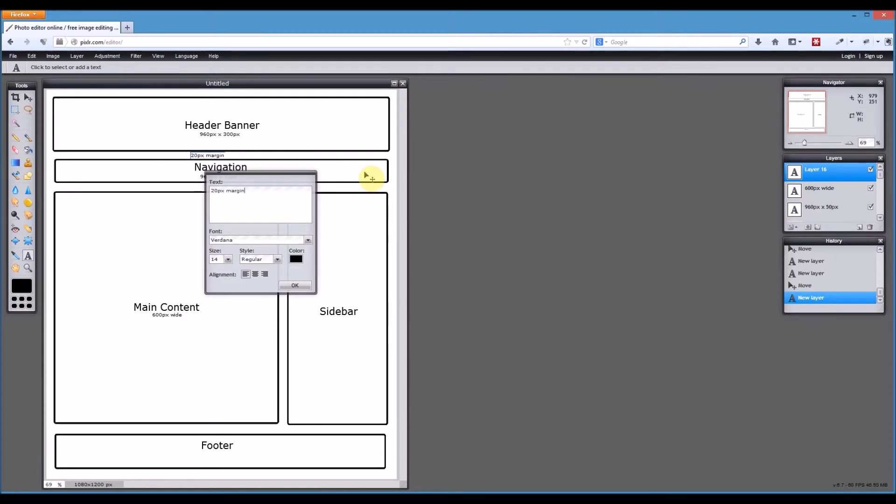
{"action": "left_click", "coordinate": [295, 285]}
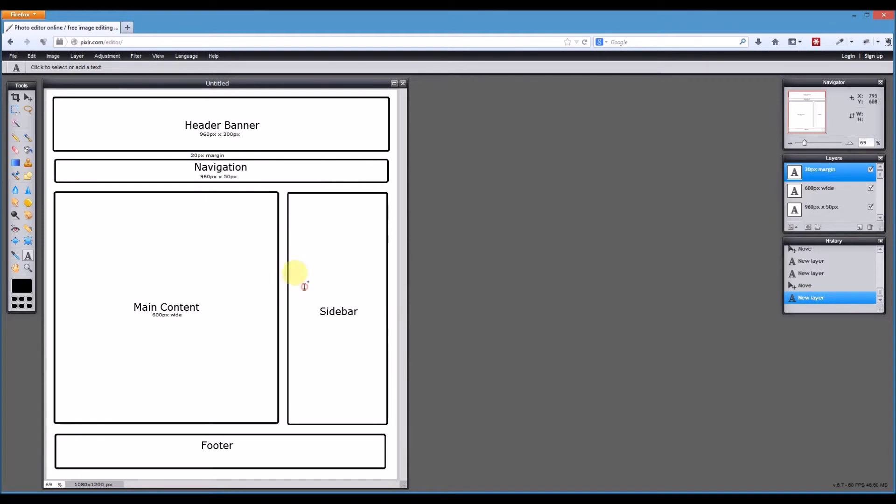
{"action": "left_click", "coordinate": [28, 98]}
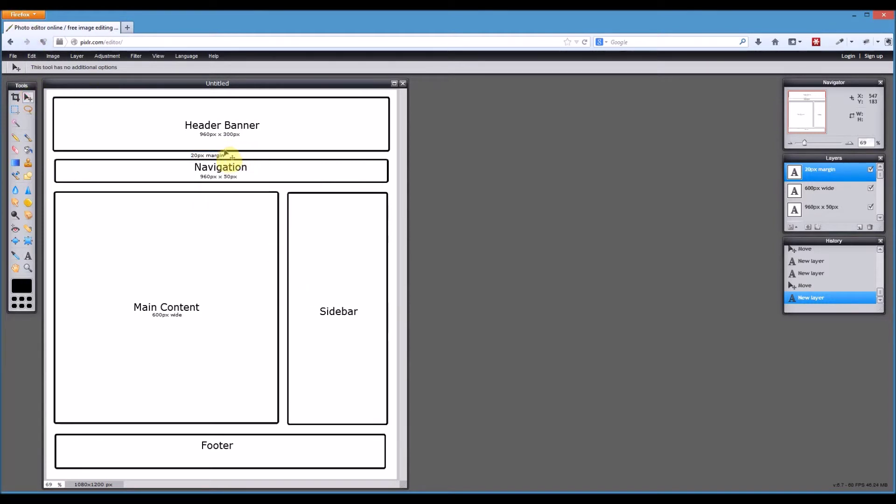
Nudge the 20px margin label into its gap and put a duplicate above the Header Banner
{"action": "left_click_drag", "start_coordinate": [222, 155], "coordinate": [232, 155]}
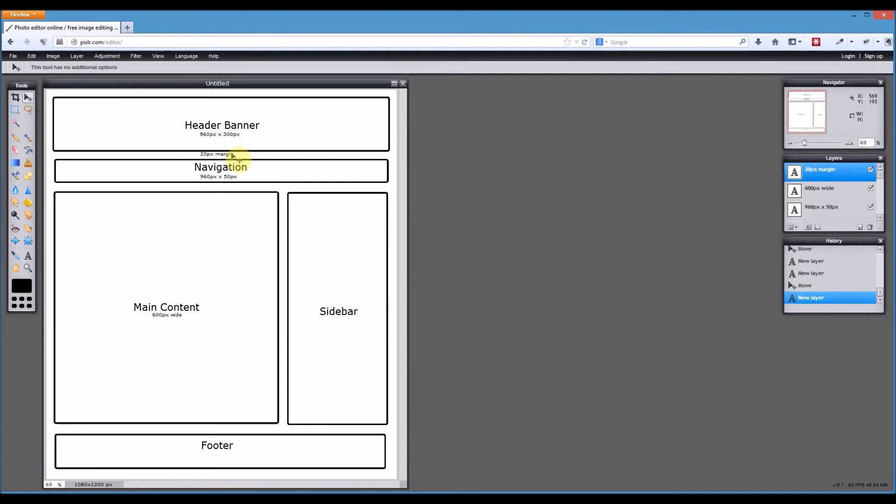
{"action": "left_click_drag", "start_coordinate": [232, 156], "coordinate": [233, 154]}
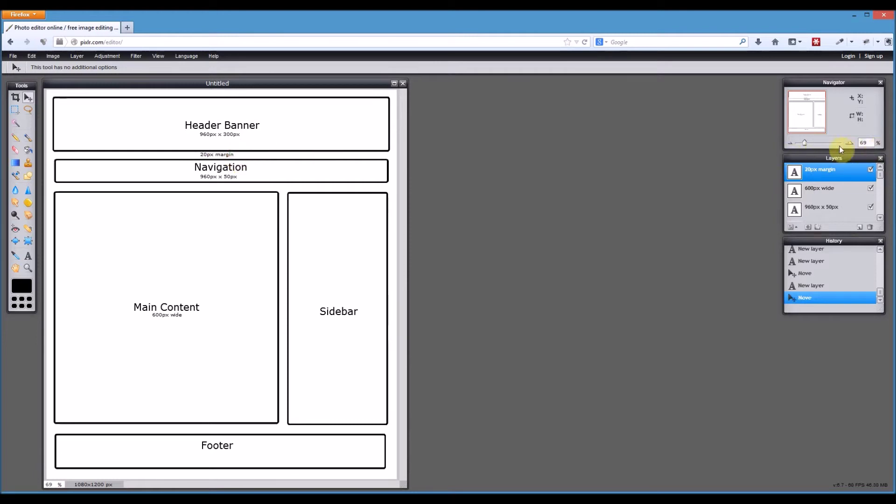
{"action": "left_click", "coordinate": [839, 178]}
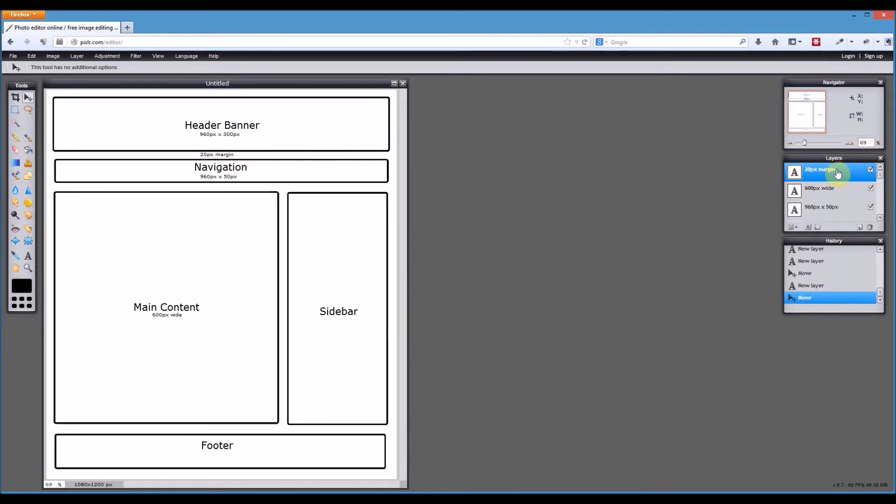
{"action": "left_click_drag", "start_coordinate": [836, 174], "coordinate": [860, 227]}
{"action": "left_click_drag", "start_coordinate": [222, 147], "coordinate": [227, 93]}
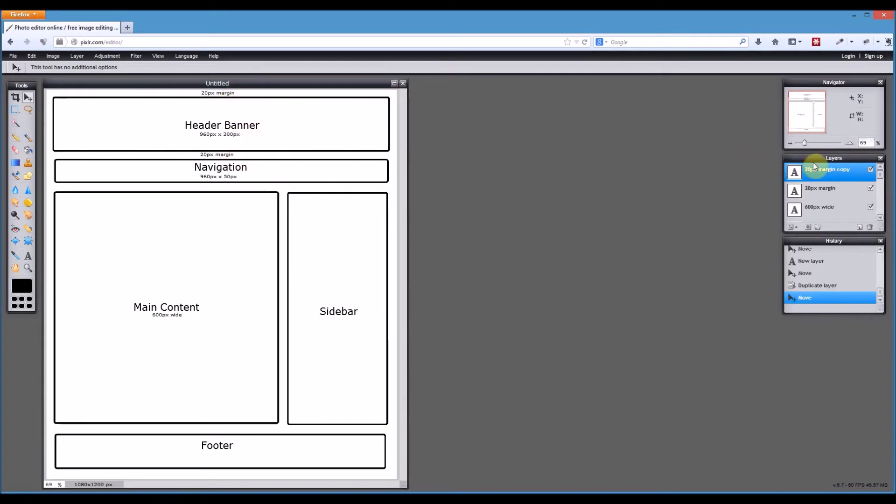
Duplicate the 20px margin label twice more, placing copies just above and below the Footer
{"action": "left_click_drag", "start_coordinate": [828, 171], "coordinate": [859, 227]}
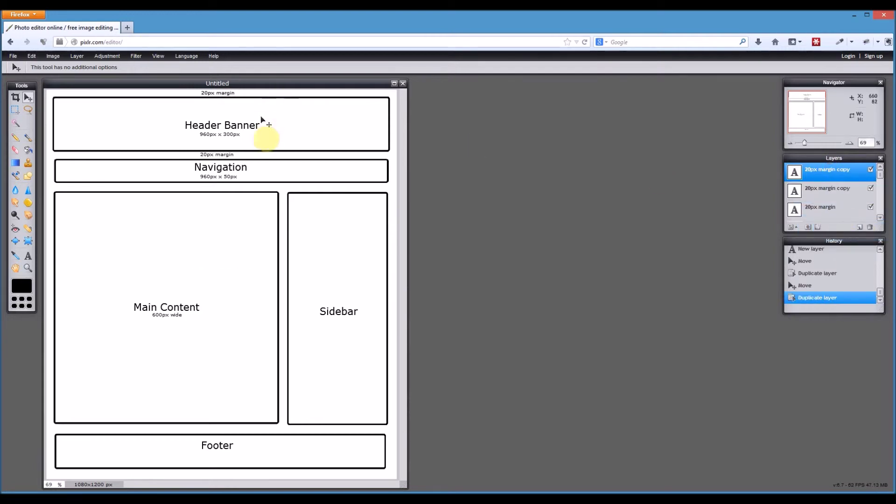
{"action": "left_click_drag", "start_coordinate": [217, 92], "coordinate": [217, 191]}
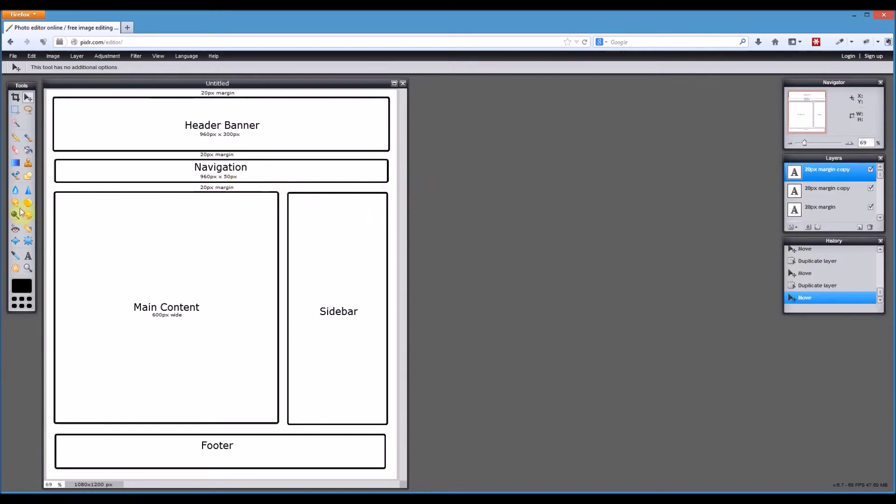
{"action": "left_click_drag", "start_coordinate": [819, 177], "coordinate": [858, 228]}
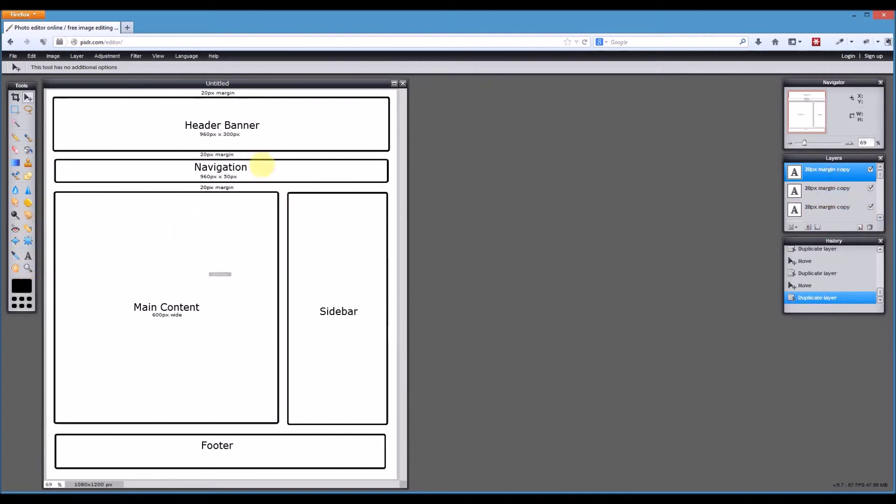
{"action": "left_click_drag", "start_coordinate": [224, 184], "coordinate": [227, 432]}
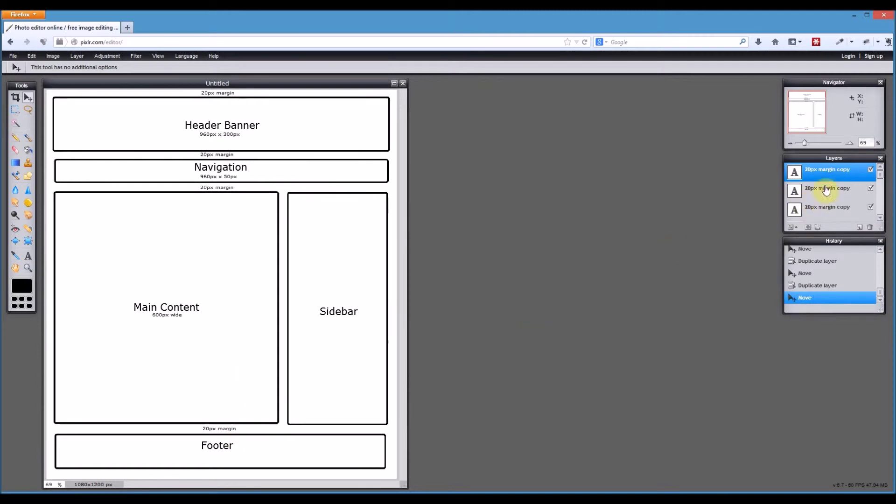
{"action": "left_click", "coordinate": [860, 227]}
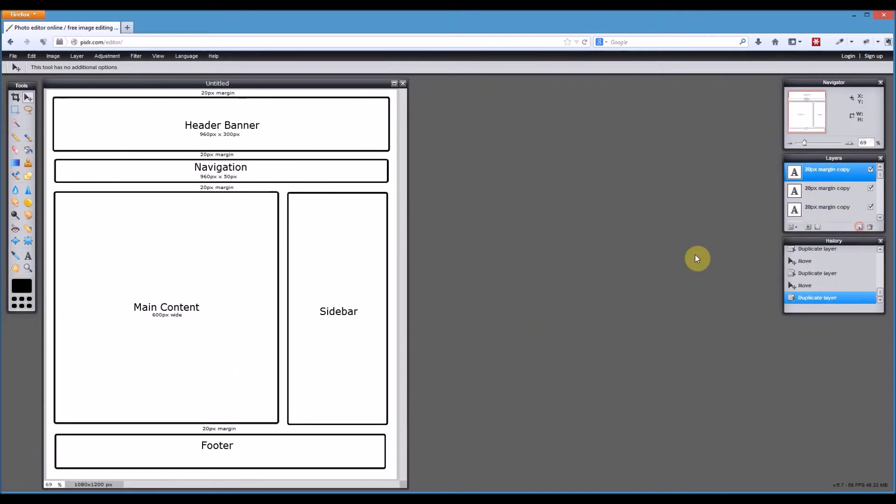
{"action": "left_click_drag", "start_coordinate": [214, 426], "coordinate": [215, 475]}
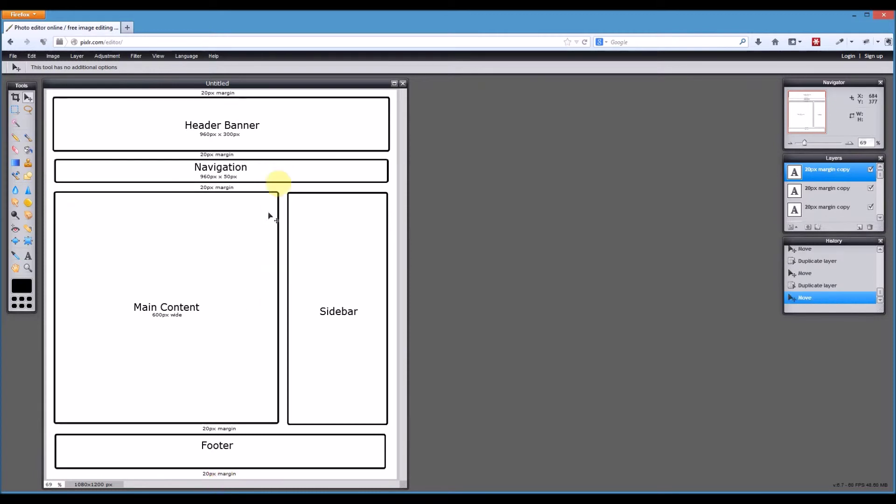
{"action": "left_click", "coordinate": [28, 256]}
Add the note '10px margin between content and sidebar' and shift it left over the gap
{"action": "left_click", "coordinate": [273, 187]}
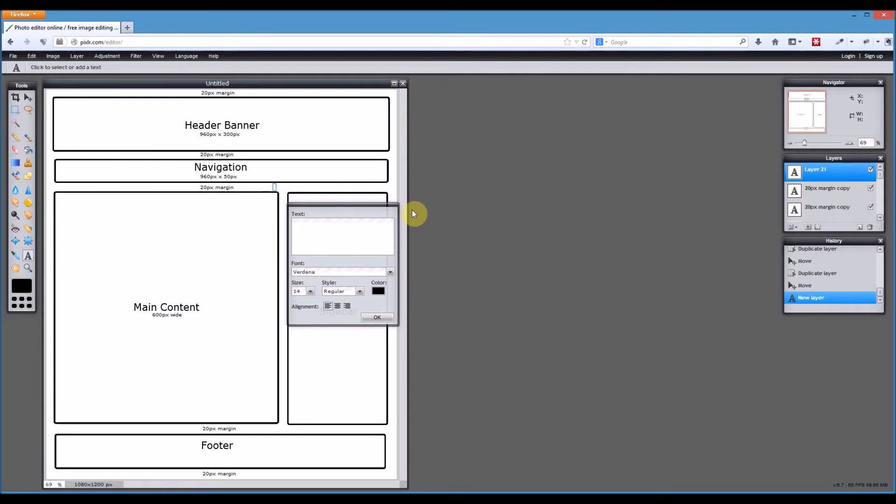
{"action": "type", "text": "10px"}
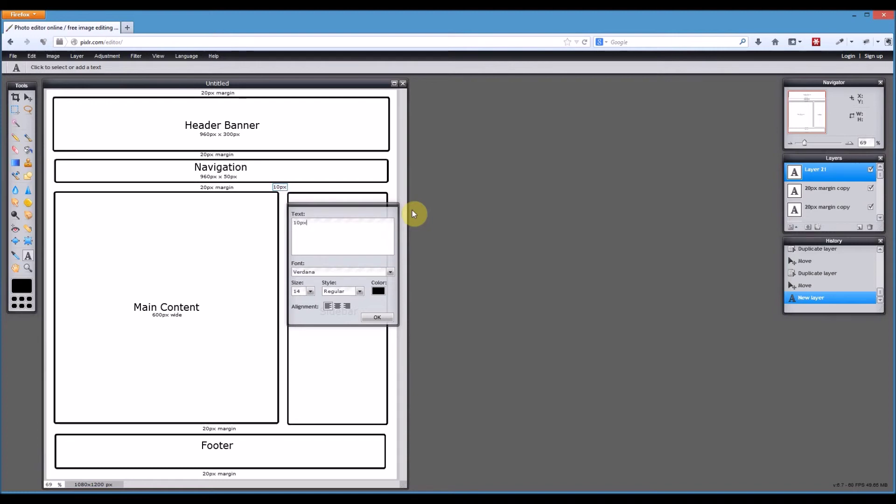
{"action": "type", "text": " margin be"}
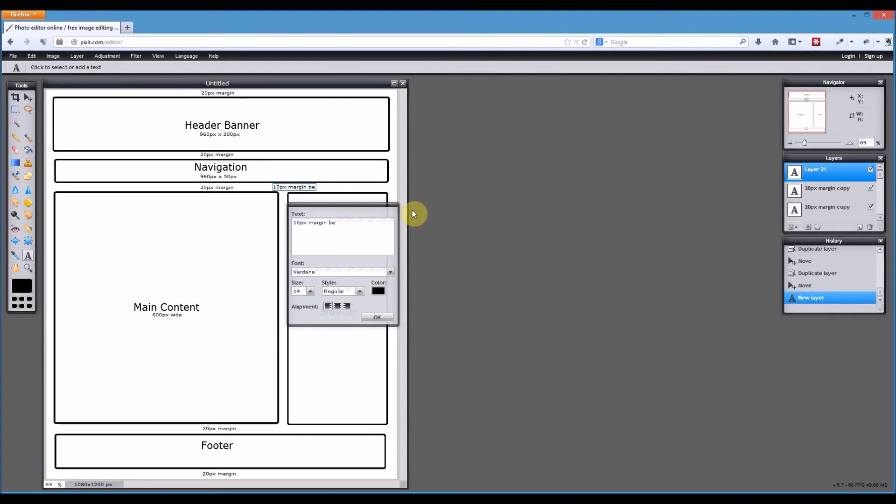
{"action": "type", "text": "tween con"}
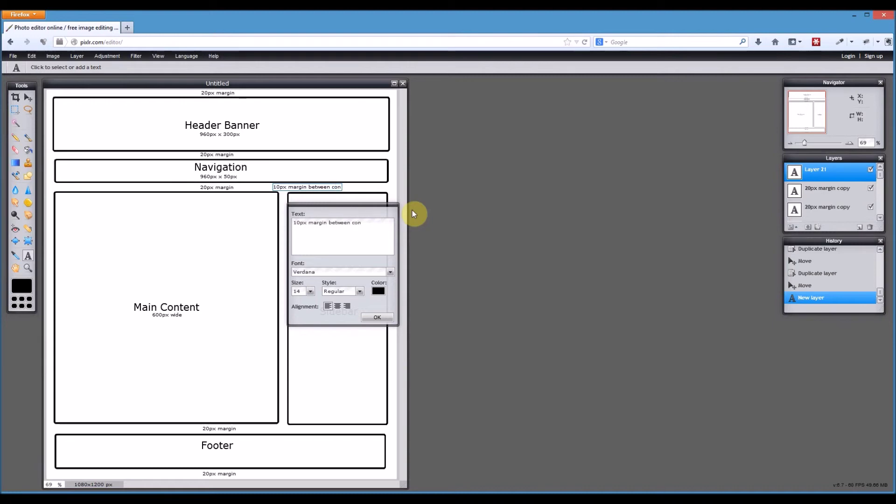
{"action": "type", "text": "tent and sidebar"}
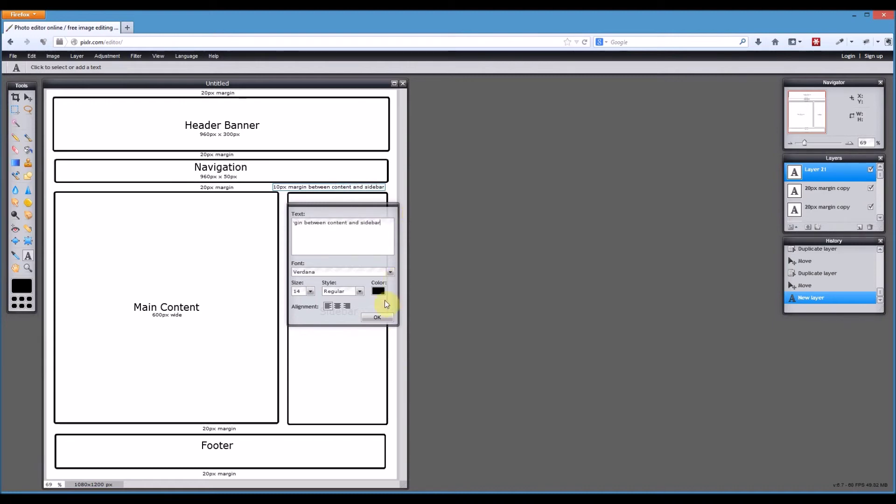
{"action": "left_click", "coordinate": [377, 317]}
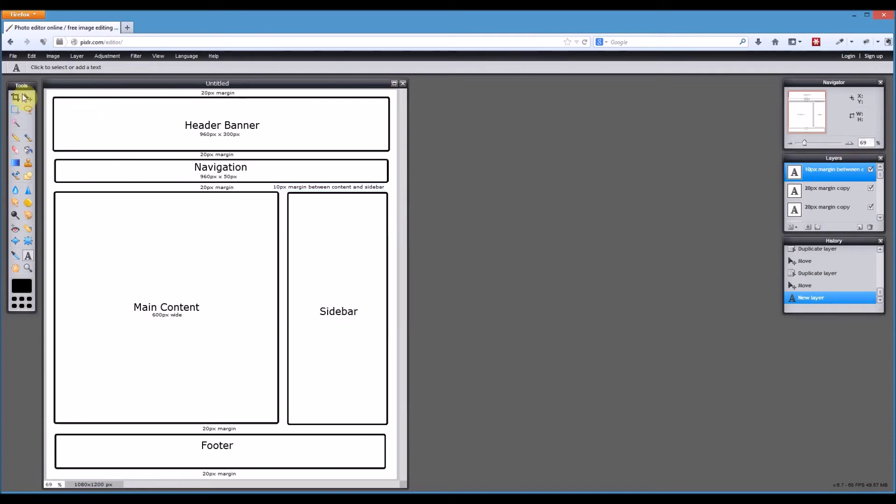
{"action": "left_click", "coordinate": [28, 98]}
{"action": "left_click_drag", "start_coordinate": [323, 187], "coordinate": [299, 189]}
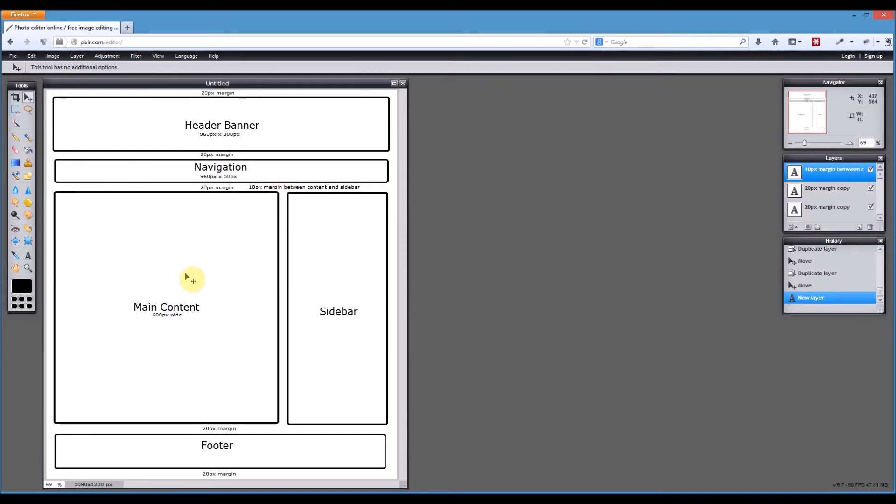
Add a '350px wide' size note beneath the Sidebar heading
{"action": "left_click", "coordinate": [27, 255]}
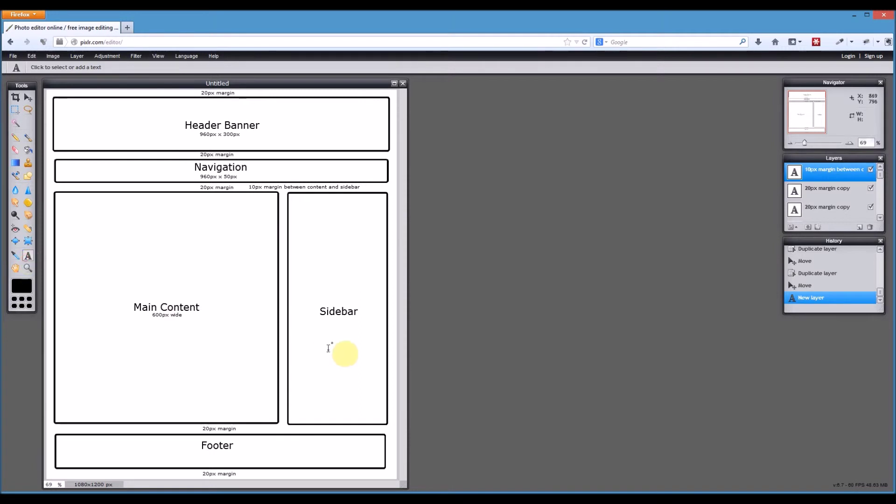
{"action": "left_click", "coordinate": [323, 323]}
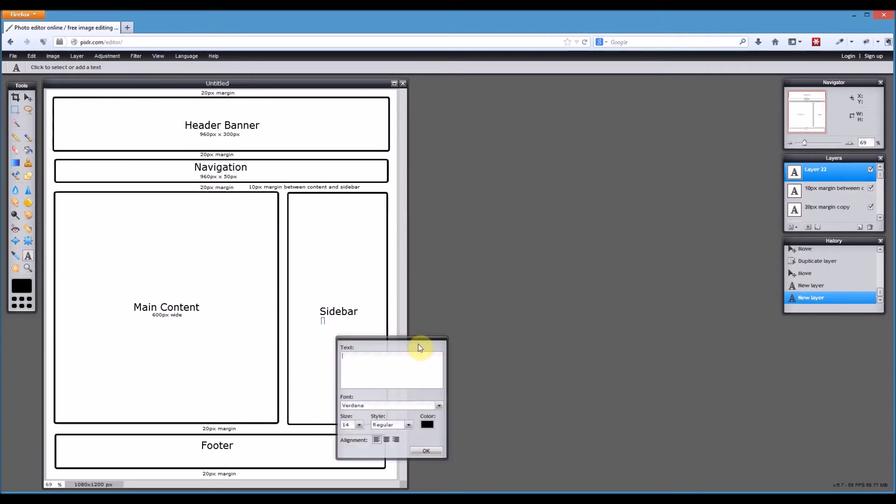
{"action": "type", "text": "350px wide"}
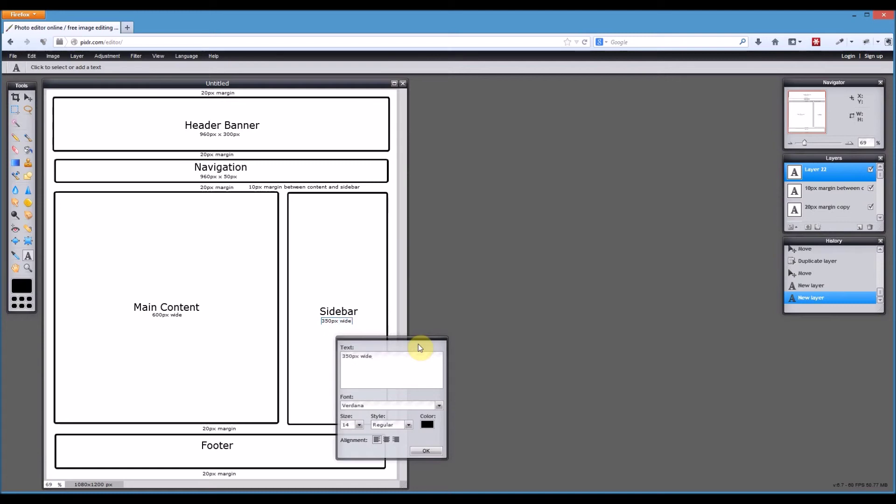
{"action": "left_click", "coordinate": [429, 450]}
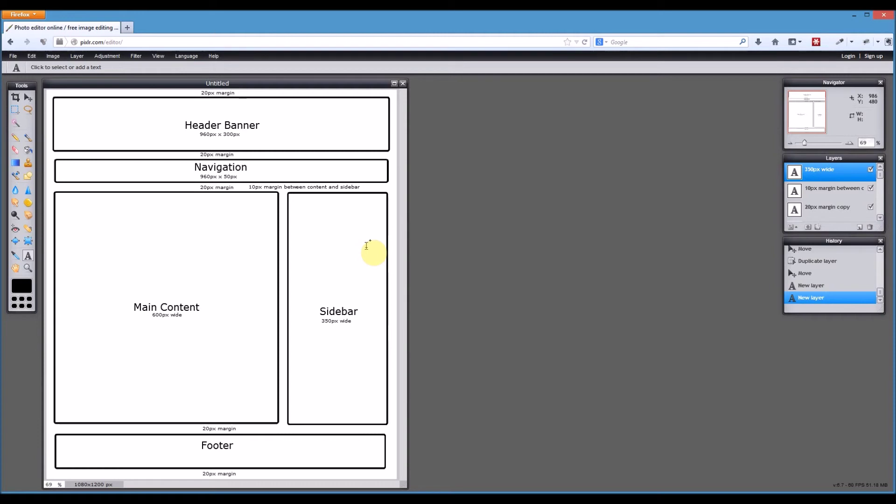
Add a '960px x 150px' note beneath the Footer heading and nudge it left
{"action": "left_click", "coordinate": [200, 455]}
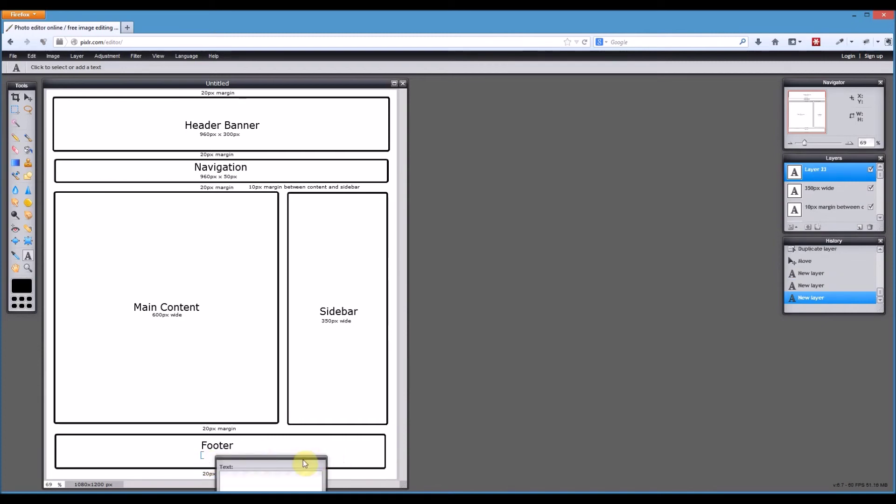
{"action": "left_click_drag", "start_coordinate": [301, 458], "coordinate": [347, 325]}
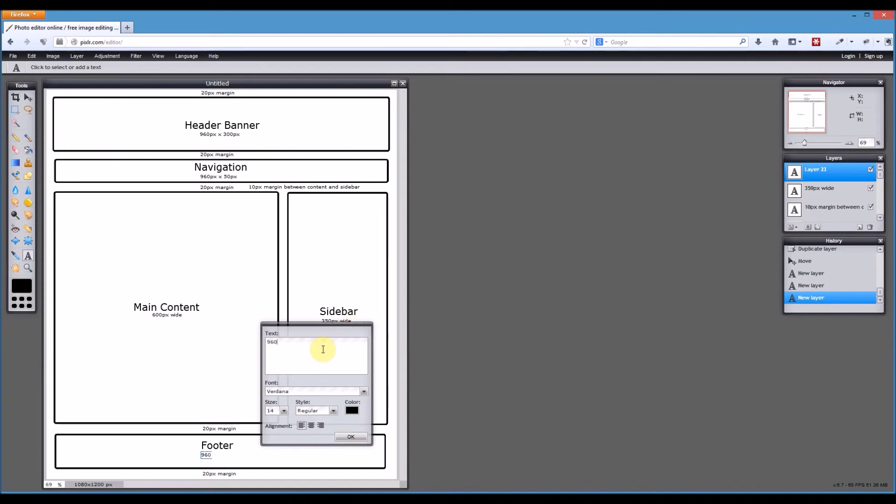
{"action": "type", "text": "x x 150px"}
{"action": "left_click", "coordinate": [351, 436]}
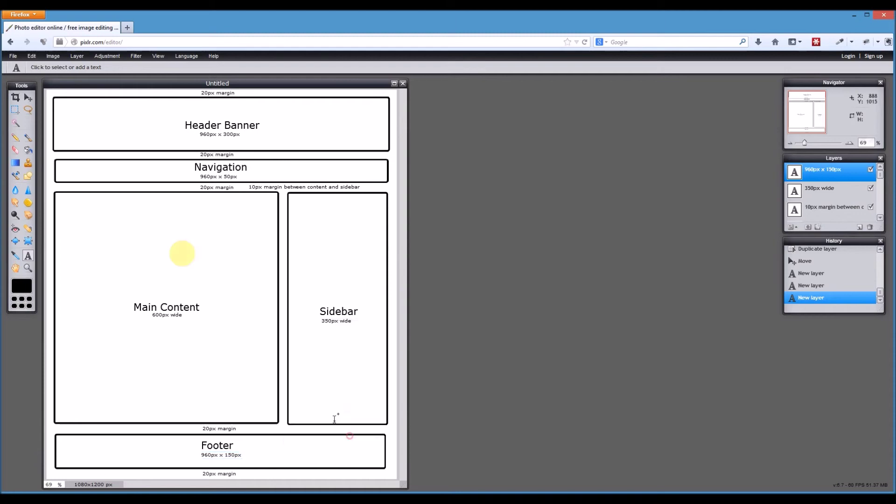
{"action": "left_click", "coordinate": [28, 97]}
{"action": "left_click", "coordinate": [223, 462]}
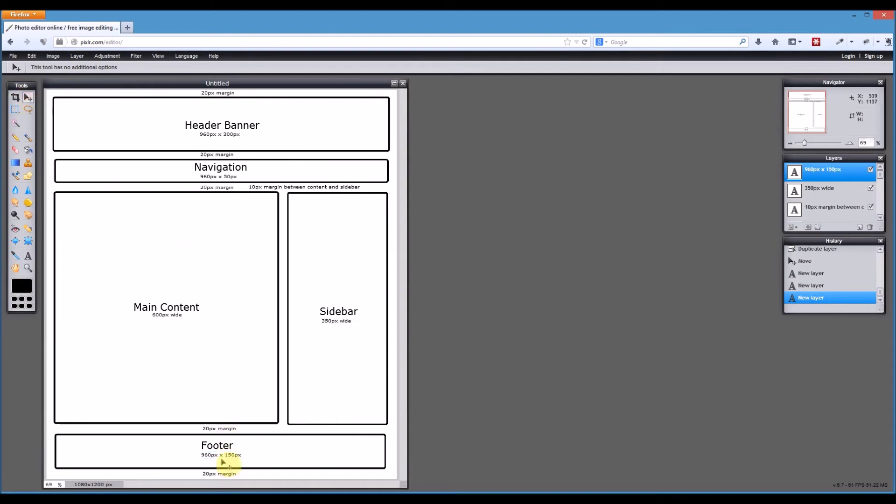
{"action": "left_click_drag", "start_coordinate": [222, 457], "coordinate": [216, 456]}
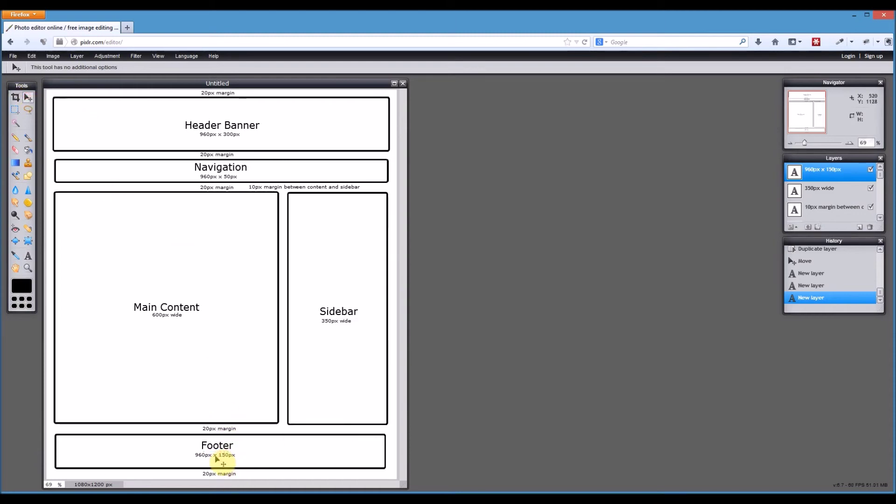
Nudge the footer dimension label slightly right so it sits centred under Footer
{"action": "left_click_drag", "start_coordinate": [216, 456], "coordinate": [217, 456]}
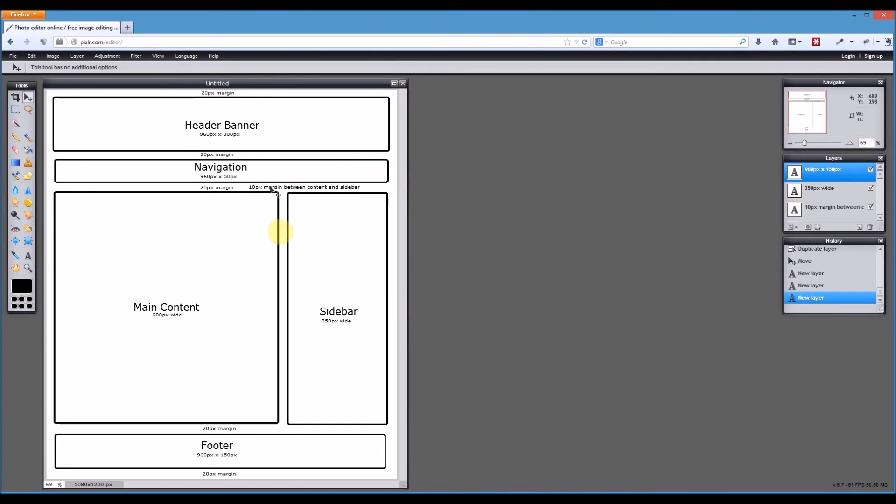
{"action": "left_click", "coordinate": [13, 56]}
Save the wireframe as site-wireframe in JPEG format at quality 100
{"action": "left_click", "coordinate": [16, 104]}
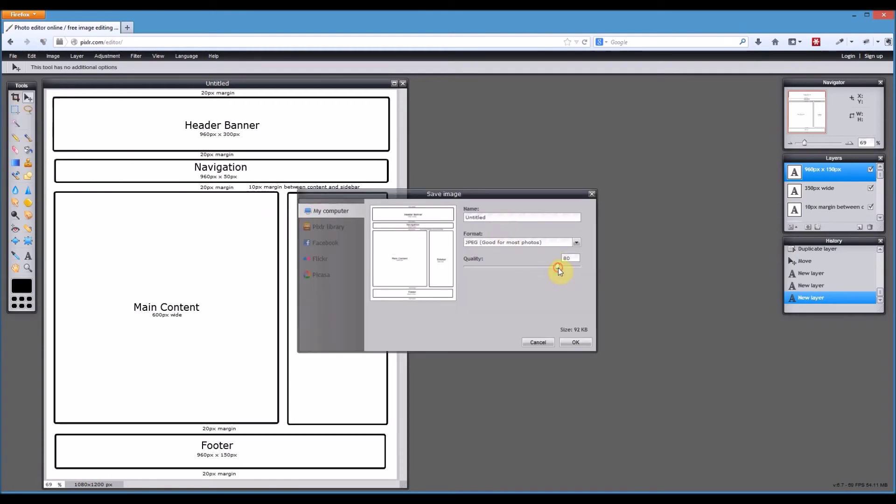
{"action": "left_click_drag", "start_coordinate": [558, 268], "coordinate": [593, 268]}
{"action": "left_click", "coordinate": [547, 243]}
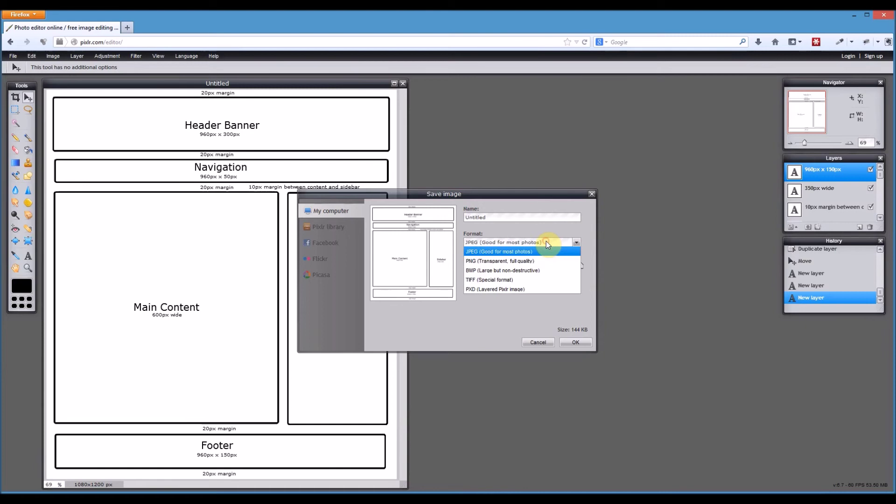
{"action": "left_click", "coordinate": [520, 289]}
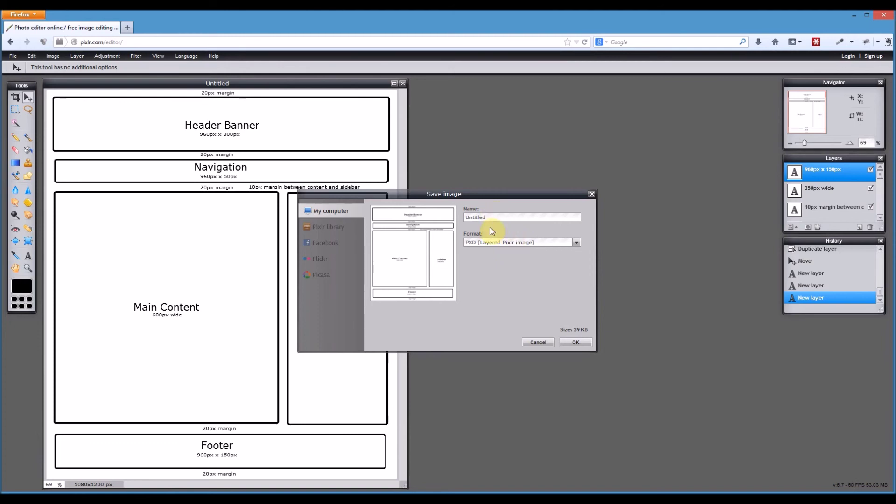
{"action": "left_click_drag", "start_coordinate": [496, 216], "coordinate": [413, 216]}
{"action": "type", "text": "sit"}
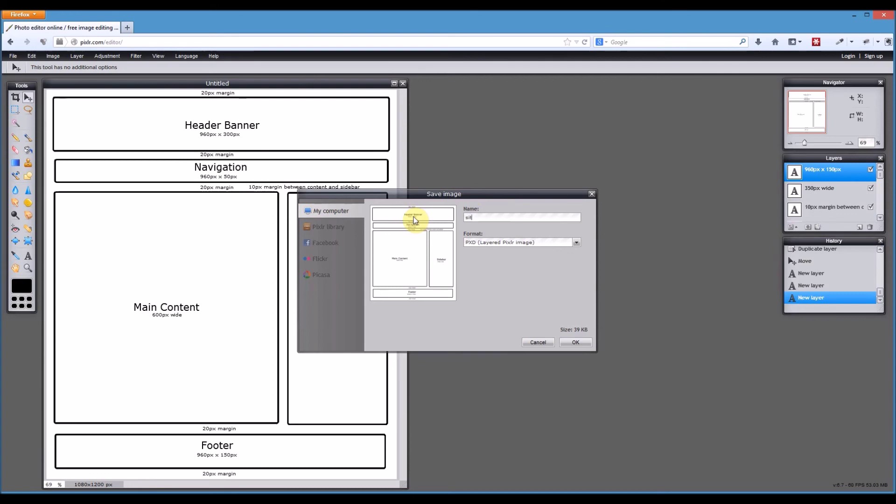
{"action": "type", "text": "e-wireframe"}
{"action": "left_click", "coordinate": [529, 244]}
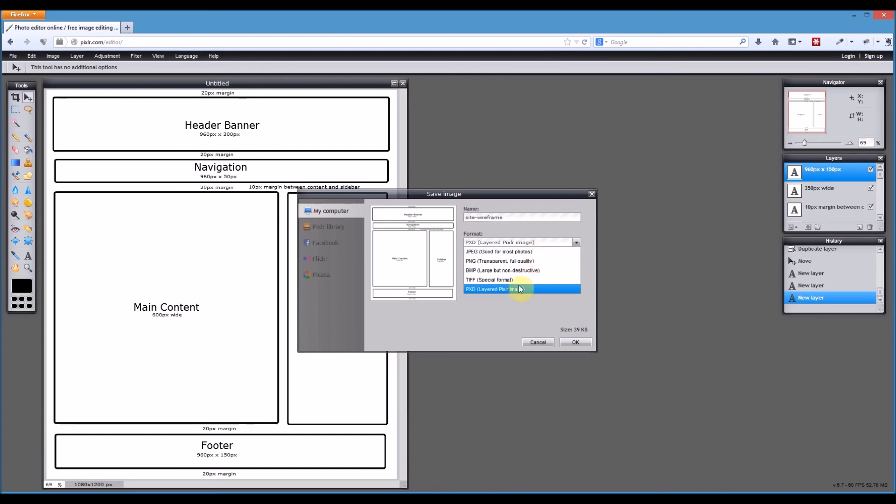
{"action": "left_click", "coordinate": [534, 253]}
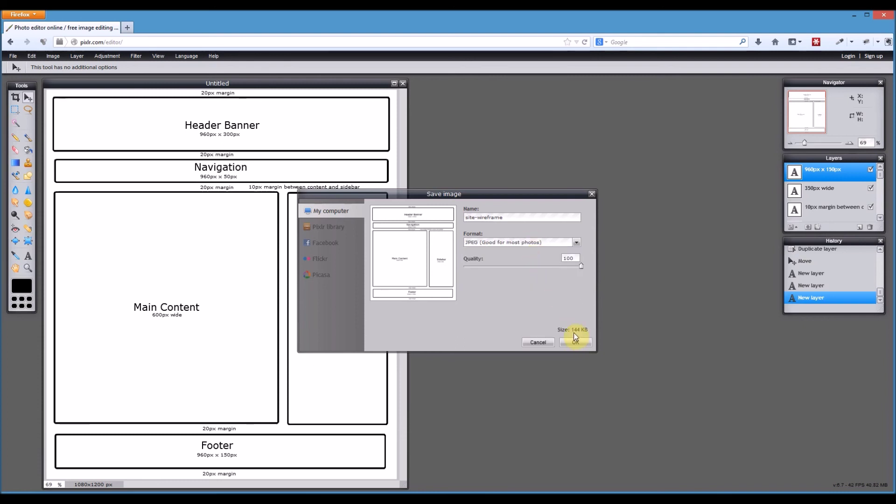
{"action": "left_click", "coordinate": [575, 342]}
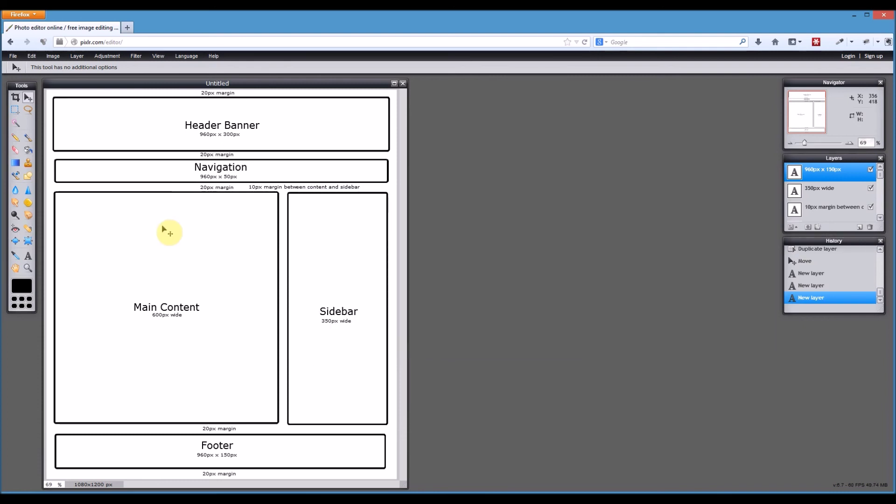